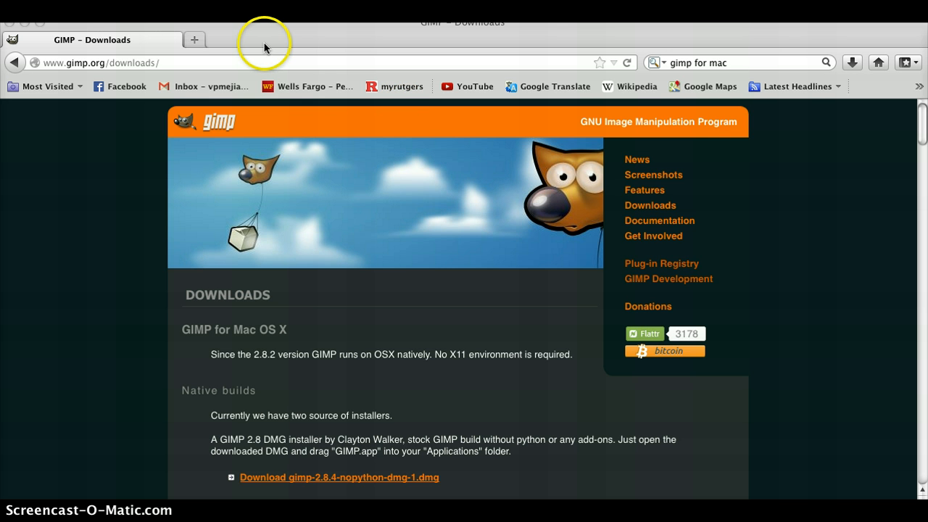
Step: Put the browser window away and switch to GIMP, repositioning its empty image window on the desktop
{"action": "left_click", "coordinate": [24, 26]}
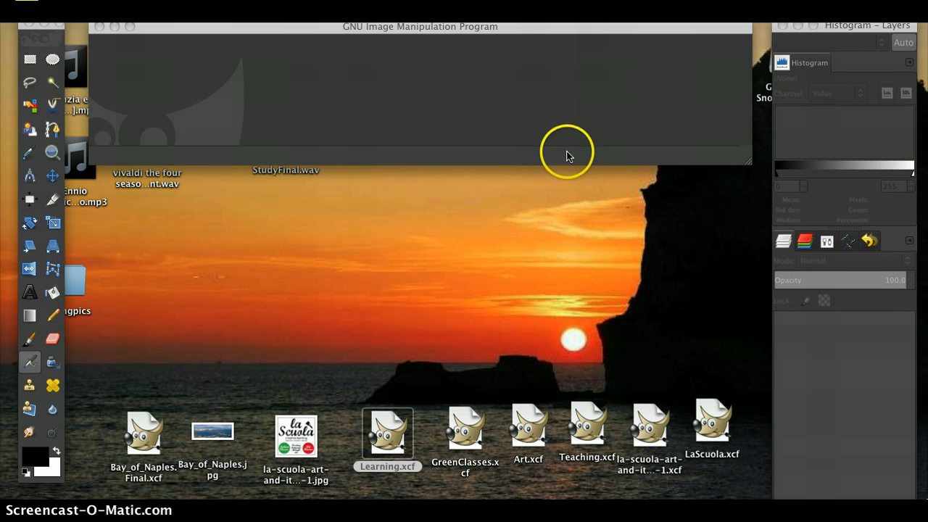
{"action": "left_click_drag", "start_coordinate": [497, 26], "coordinate": [486, 38]}
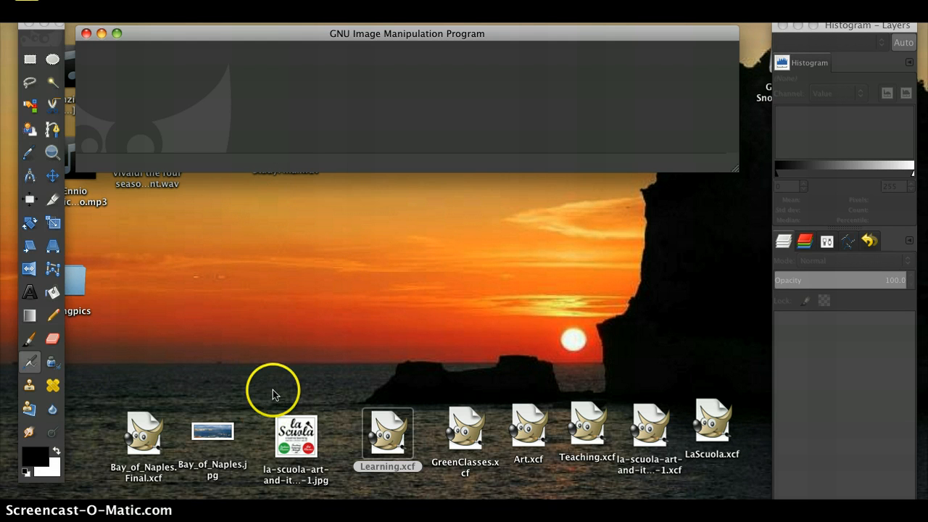
Step: Preview Bay_of_Naples.jpg and the la Scuola logo JPG from the desktop, and close both previews
{"action": "double_click", "coordinate": [213, 433]}
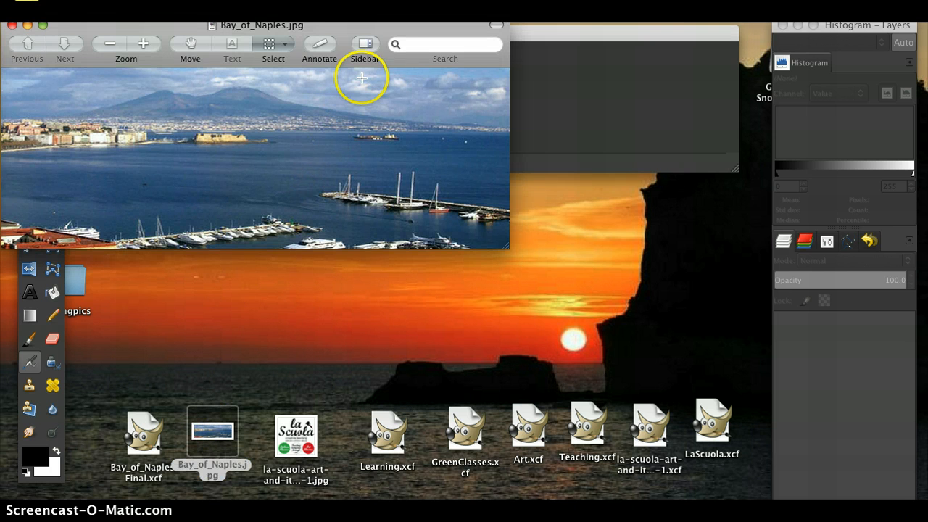
{"action": "left_click_drag", "start_coordinate": [394, 27], "coordinate": [529, 87]}
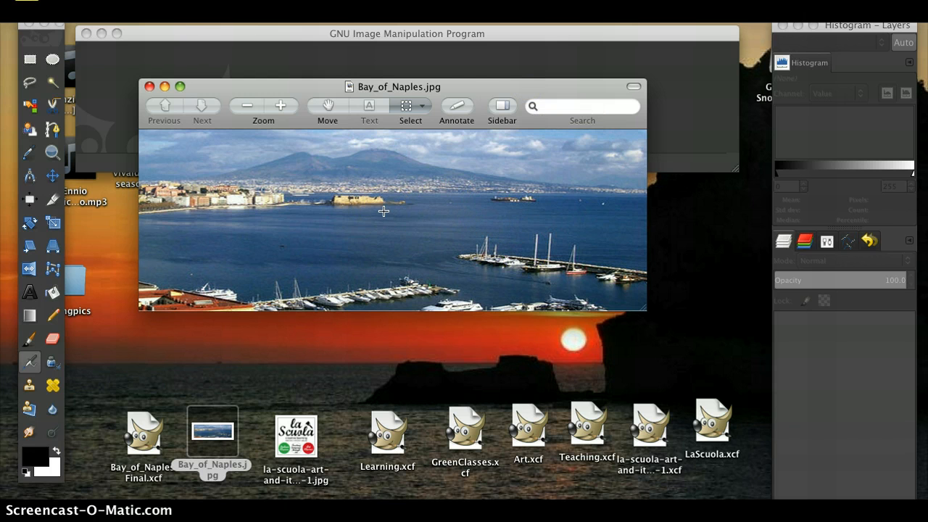
{"action": "double_click", "coordinate": [294, 446]}
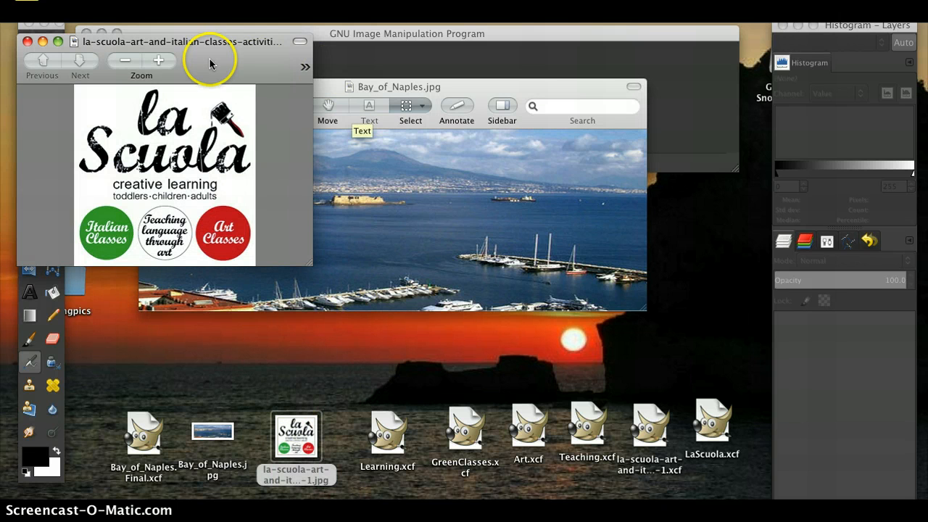
{"action": "left_click_drag", "start_coordinate": [209, 56], "coordinate": [590, 202]}
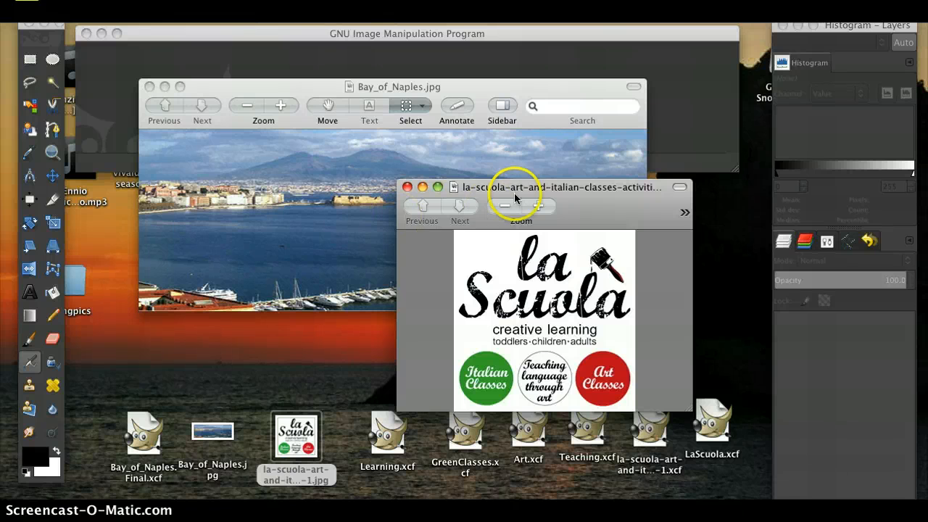
{"action": "left_click_drag", "start_coordinate": [628, 201], "coordinate": [701, 182]}
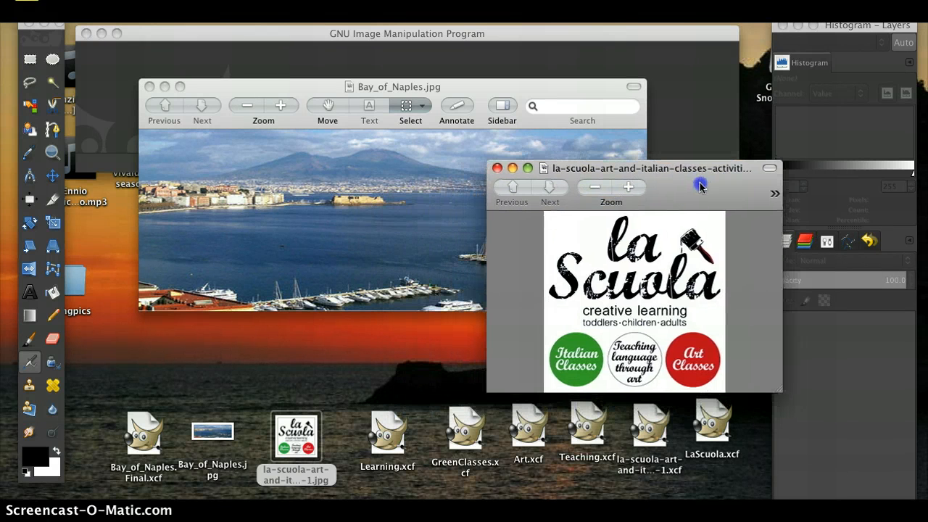
{"action": "left_click", "coordinate": [497, 168]}
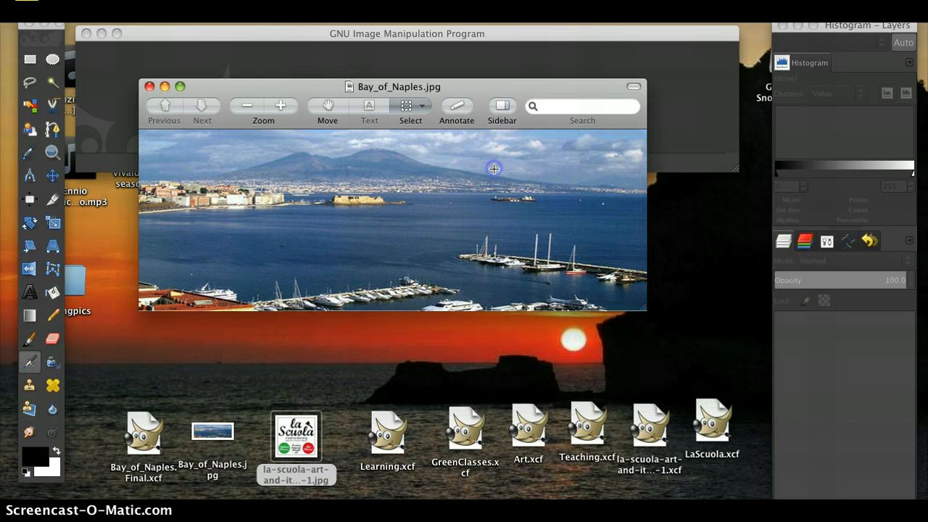
{"action": "left_click", "coordinate": [150, 86]}
Step: Open Bay_of_Naples.Final.xcf from the Desktop folder to view the finished composite, and close it
{"action": "left_click_drag", "start_coordinate": [277, 33], "coordinate": [281, 46]}
{"action": "left_click", "coordinate": [82, 8]}
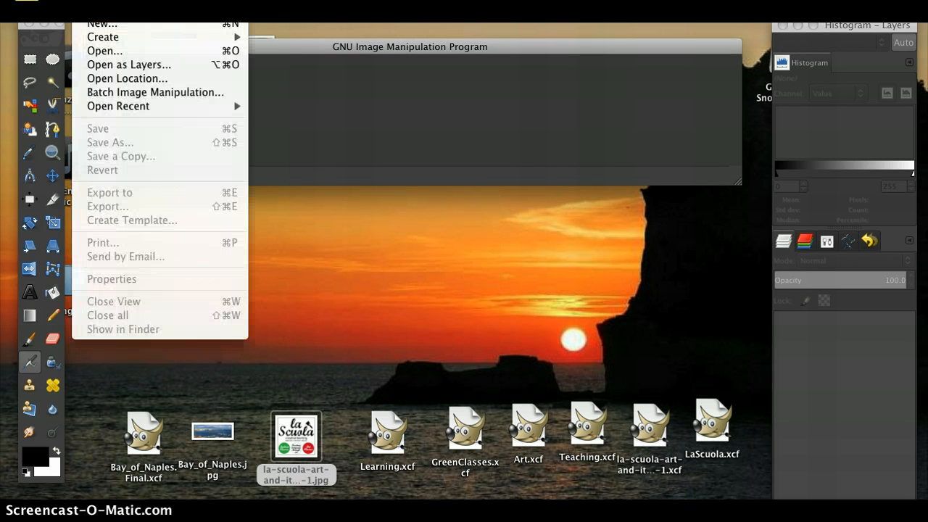
{"action": "left_click", "coordinate": [98, 52]}
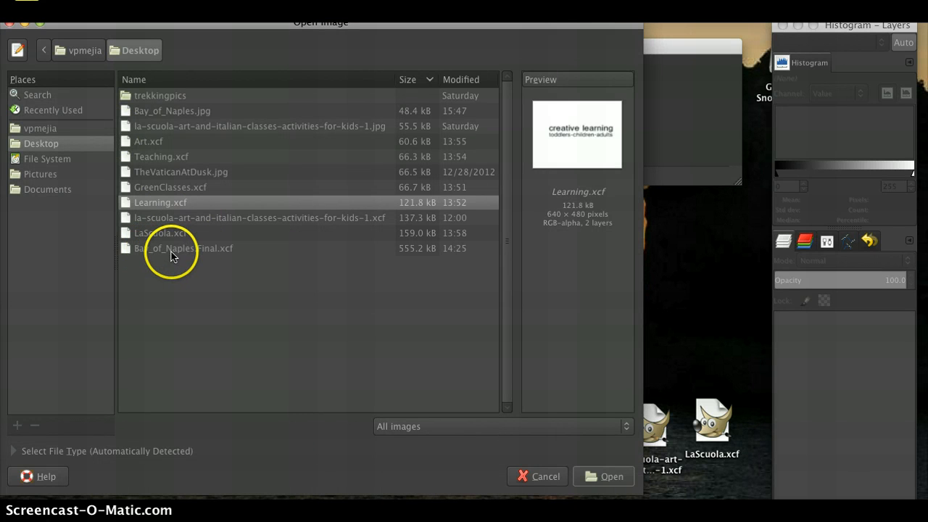
{"action": "double_click", "coordinate": [171, 250]}
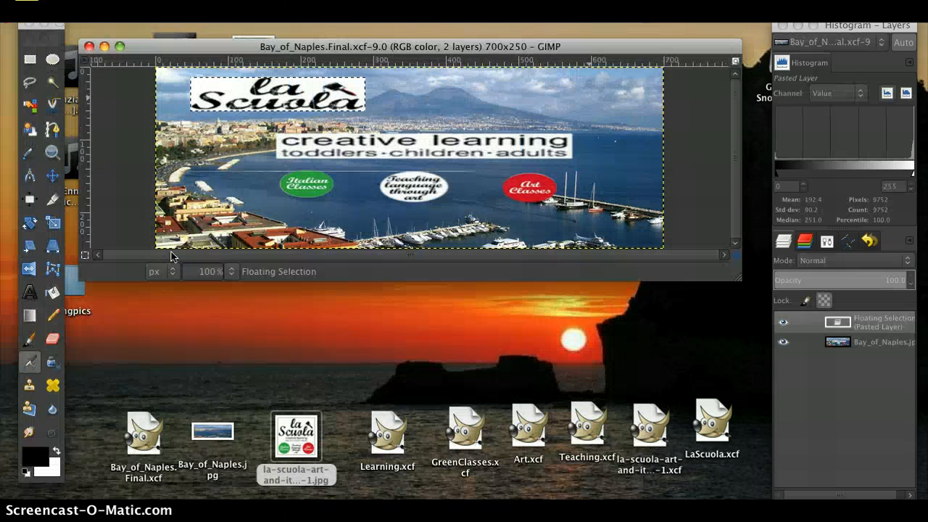
{"action": "left_click", "coordinate": [88, 45]}
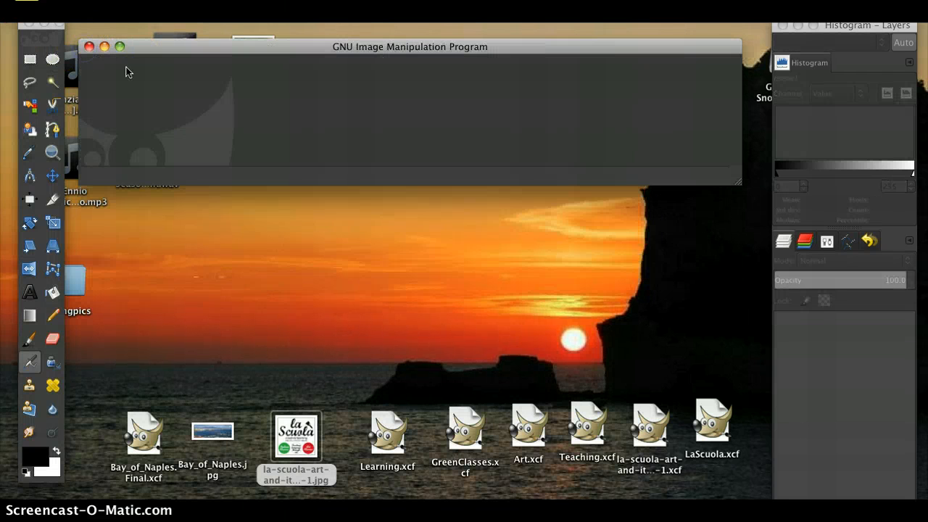
Step: Open Bay_of_Naples.jpg from the Desktop folder and enlarge its image window
{"action": "left_click", "coordinate": [87, 2]}
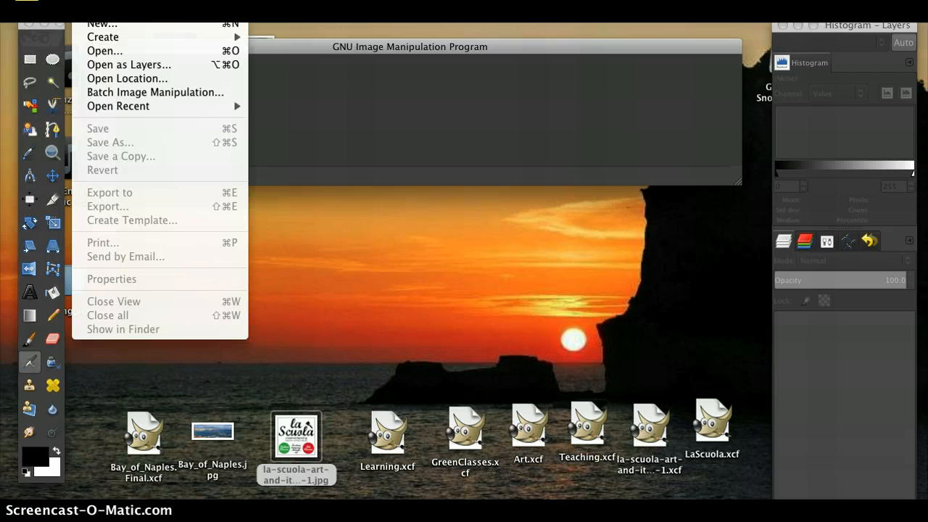
{"action": "left_click", "coordinate": [100, 50]}
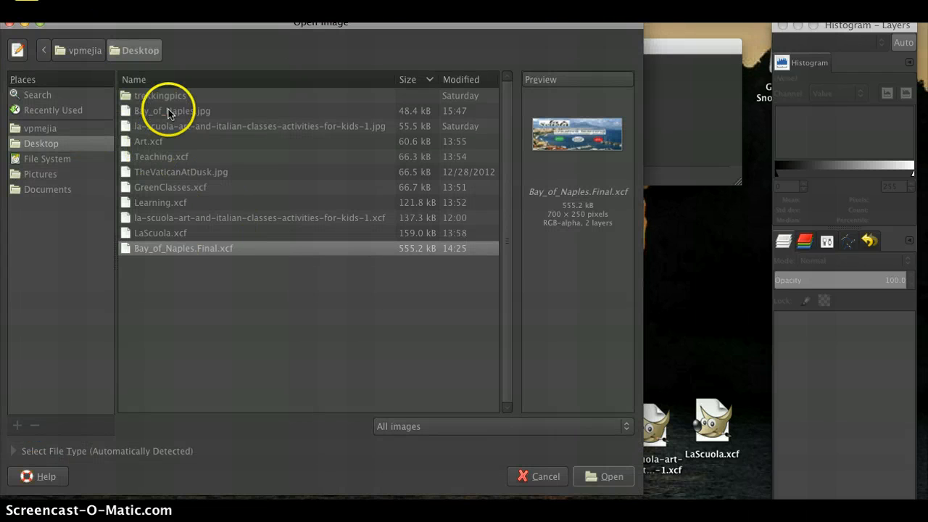
{"action": "left_click", "coordinate": [169, 113]}
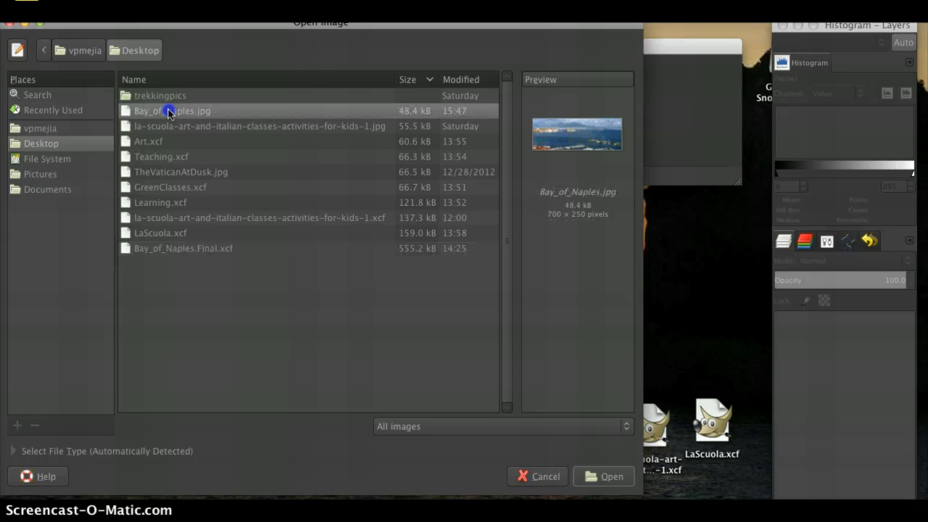
{"action": "double_click", "coordinate": [169, 112]}
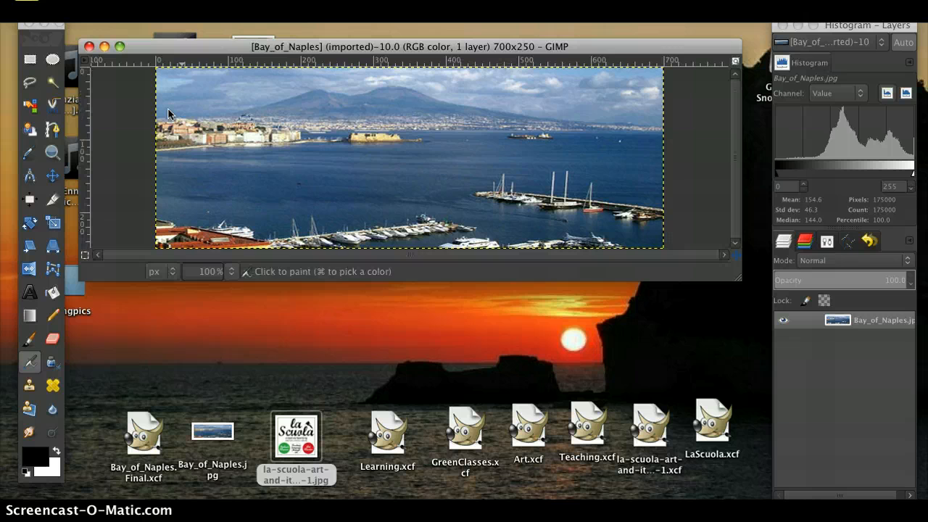
{"action": "left_click_drag", "start_coordinate": [734, 269], "coordinate": [760, 438]}
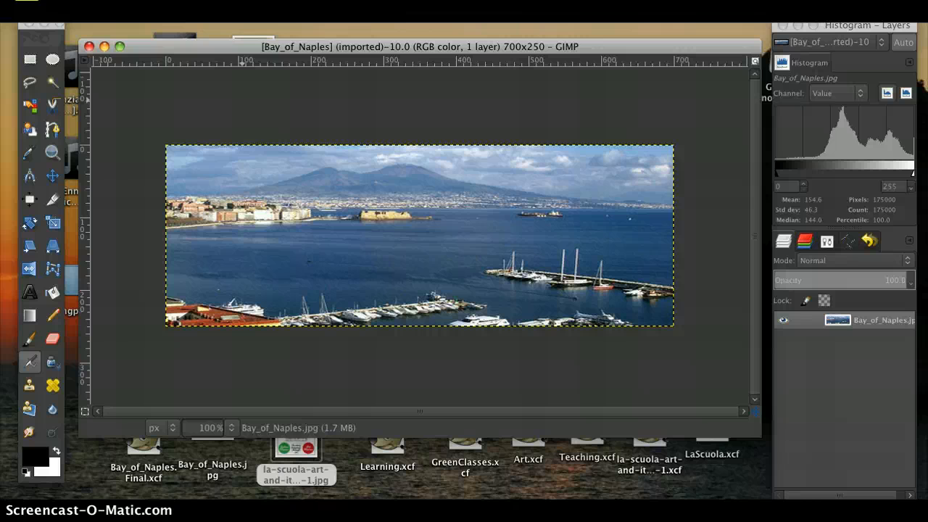
Step: Open la-scuola-art-and-italian-classes-activities-for-kids-1.jpg in its own window, place it beside the bay photo and enlarge the window
{"action": "left_click", "coordinate": [88, 9]}
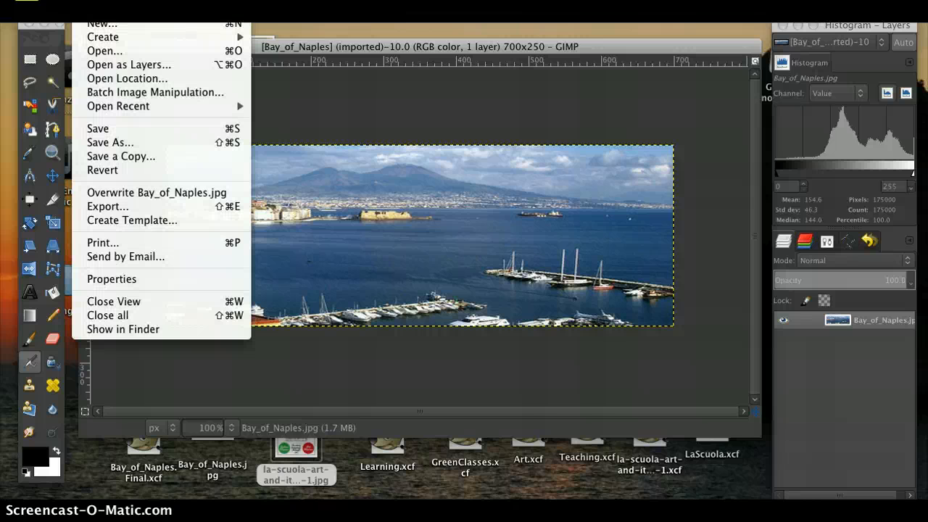
{"action": "left_click", "coordinate": [106, 51]}
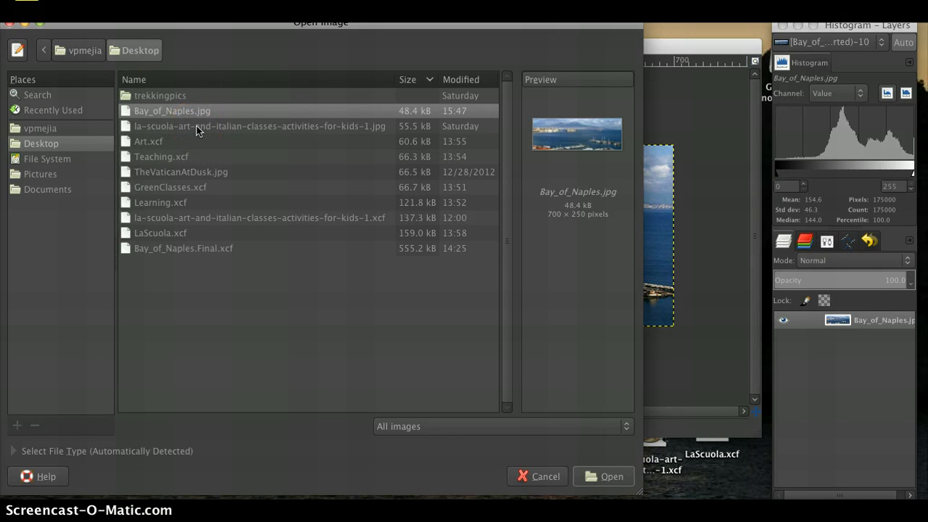
{"action": "double_click", "coordinate": [198, 127]}
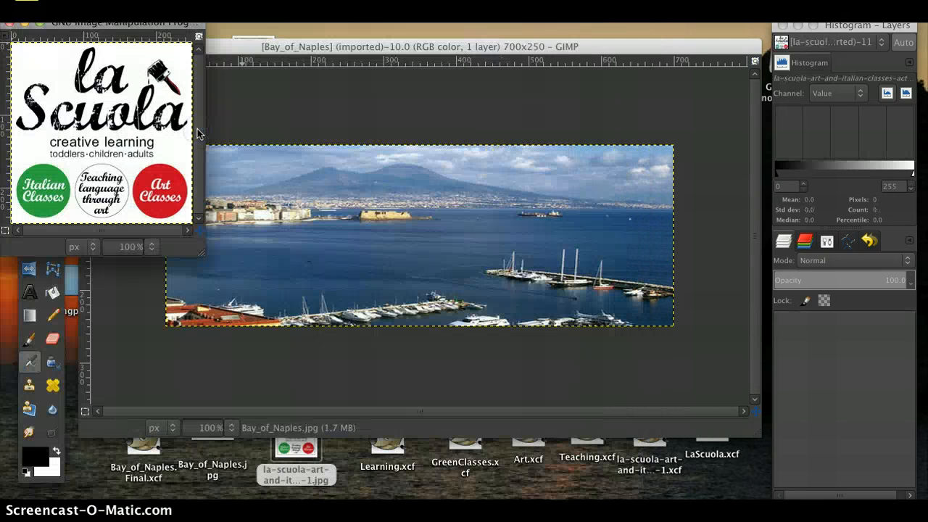
{"action": "left_click_drag", "start_coordinate": [176, 24], "coordinate": [700, 96]}
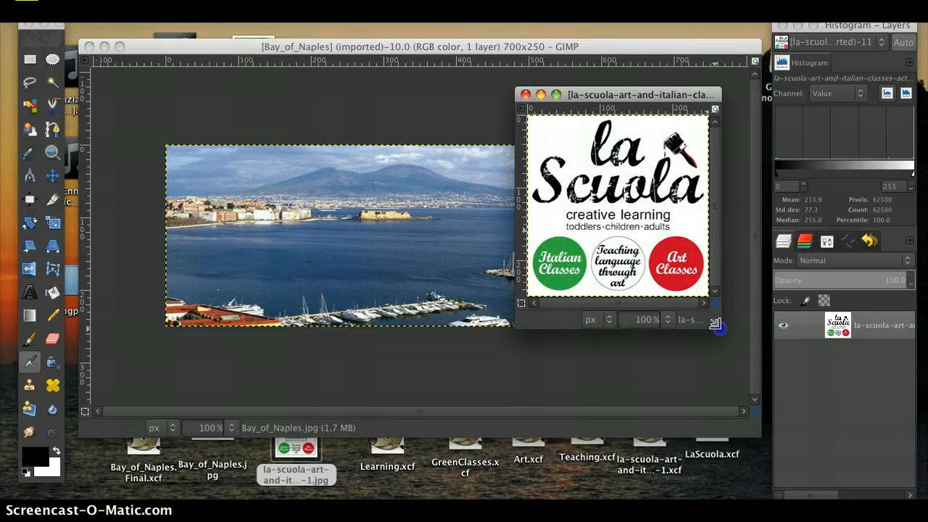
{"action": "left_click_drag", "start_coordinate": [714, 326], "coordinate": [824, 428]}
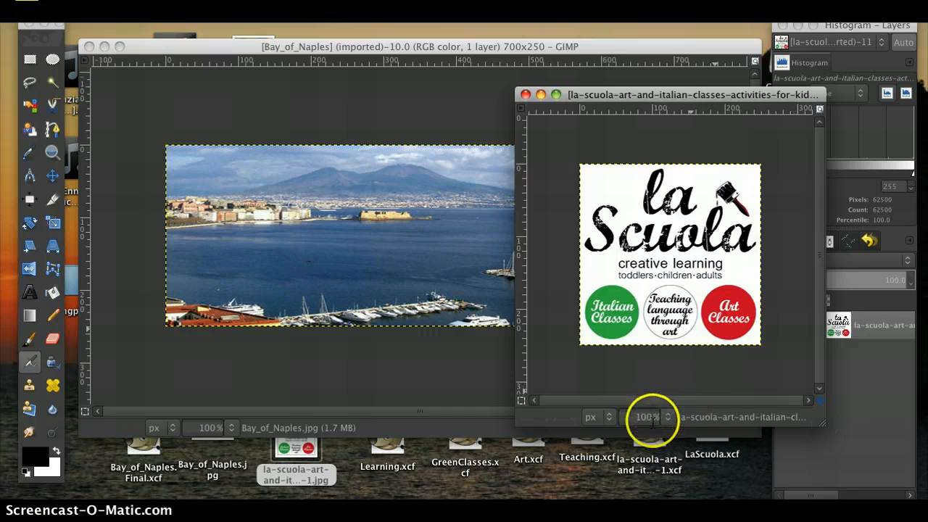
Step: Zoom the la Scuola logo image to 200% and fit its enlarged window so the three class circles show
{"action": "left_click", "coordinate": [670, 424]}
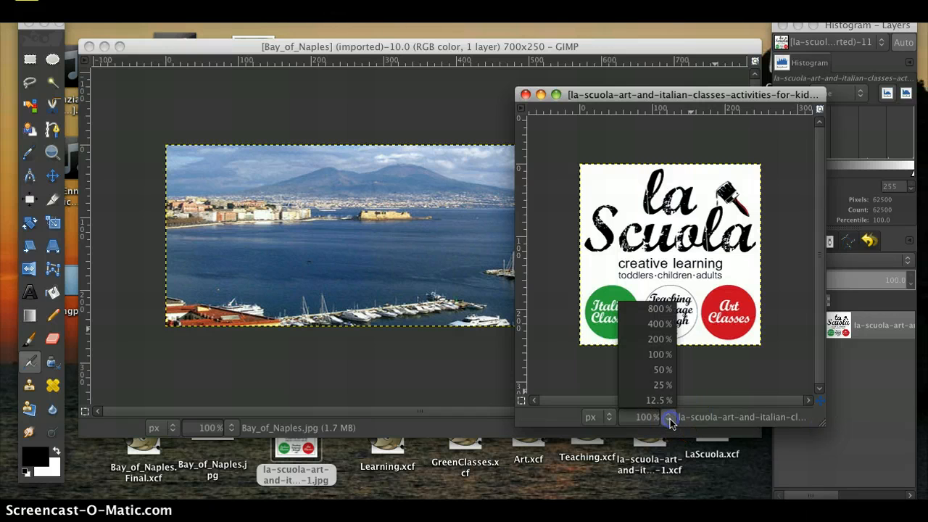
{"action": "left_click", "coordinate": [665, 346]}
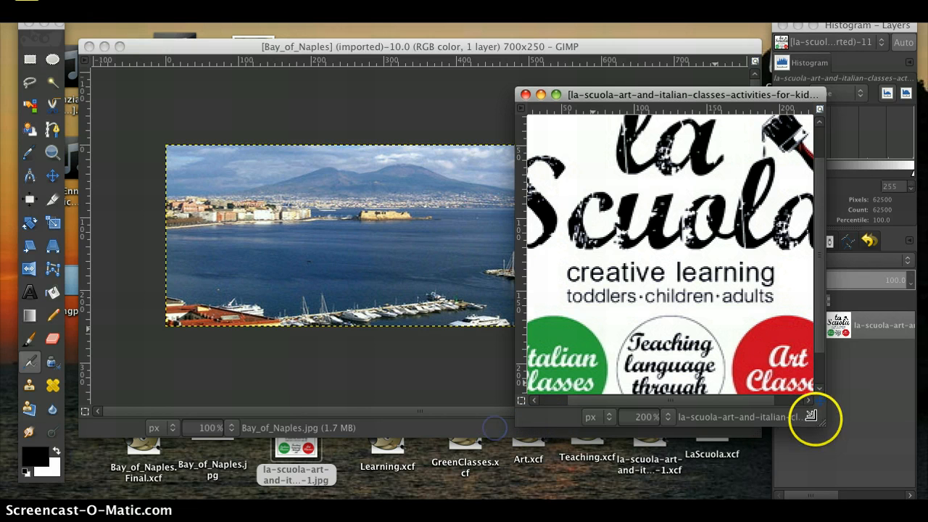
{"action": "left_click_drag", "start_coordinate": [820, 417], "coordinate": [879, 476]}
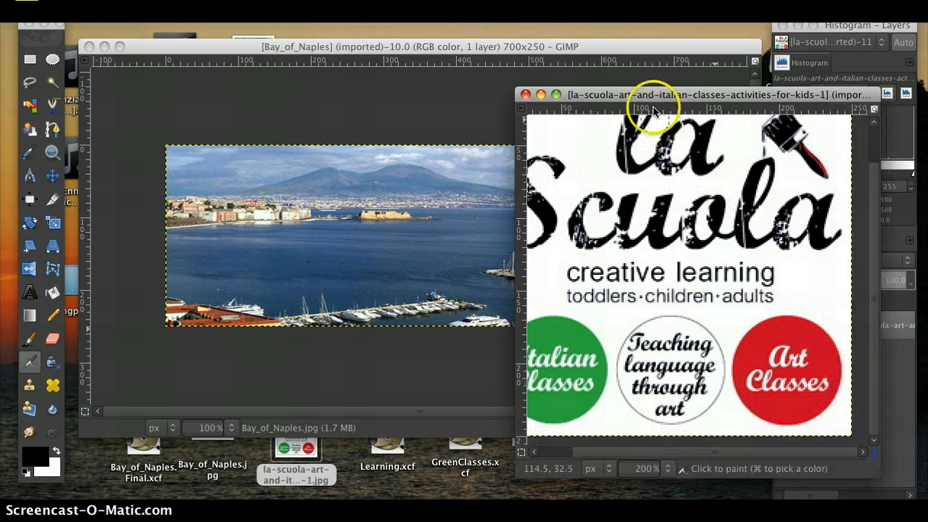
{"action": "left_click_drag", "start_coordinate": [655, 96], "coordinate": [573, 101]}
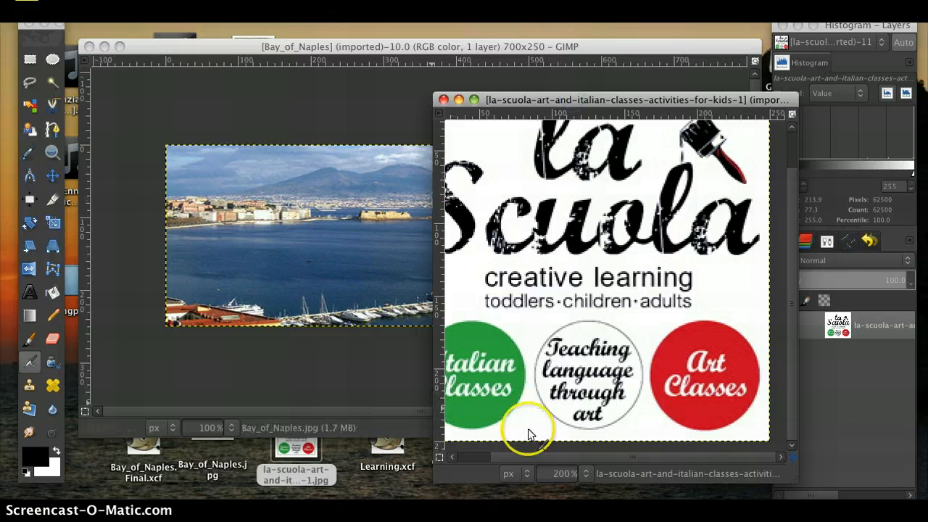
{"action": "left_click_drag", "start_coordinate": [539, 454], "coordinate": [529, 454]}
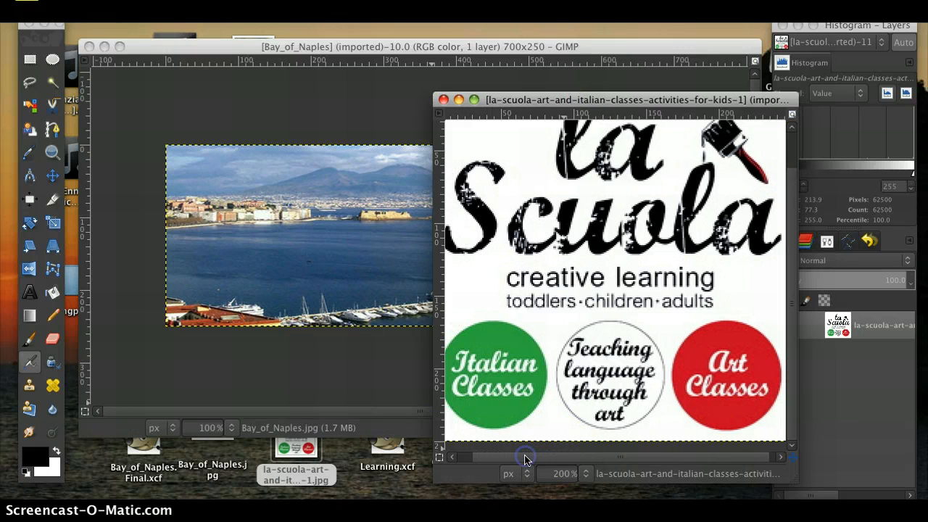
Step: Zoom the Bay of Naples image to 200% and show its city shoreline side
{"action": "left_click", "coordinate": [327, 380]}
{"action": "left_click", "coordinate": [230, 429]}
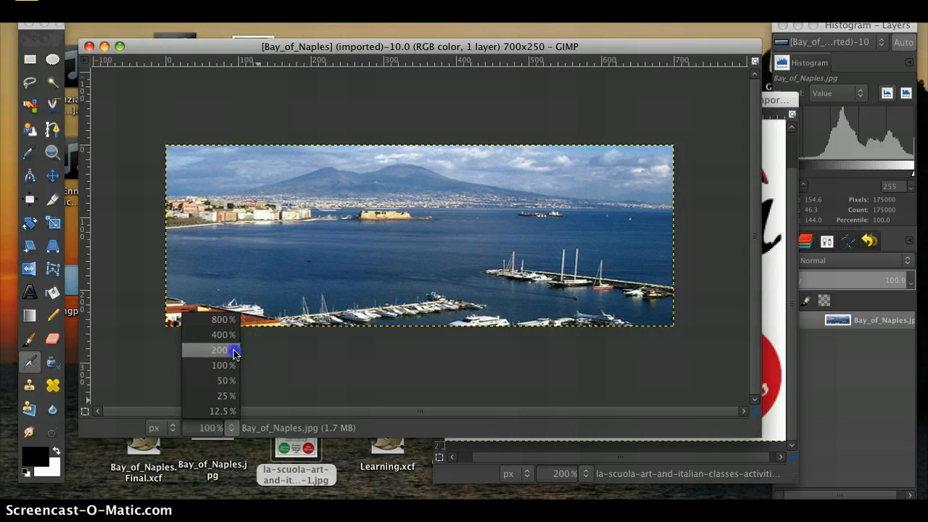
{"action": "left_click", "coordinate": [233, 353]}
{"action": "left_click_drag", "start_coordinate": [468, 412], "coordinate": [354, 418]}
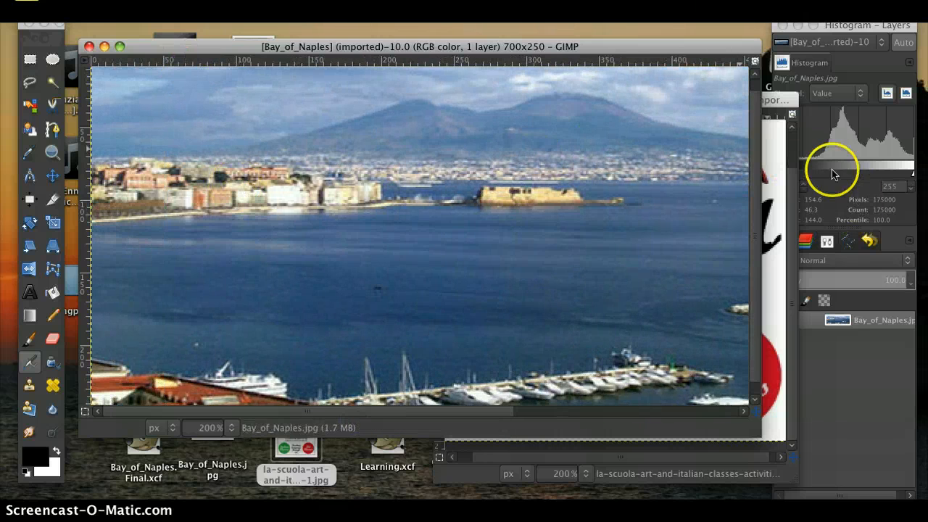
Step: Bring the la Scuola logo image back to the front and activate the Ellipse Select tool
{"action": "left_click", "coordinate": [790, 99]}
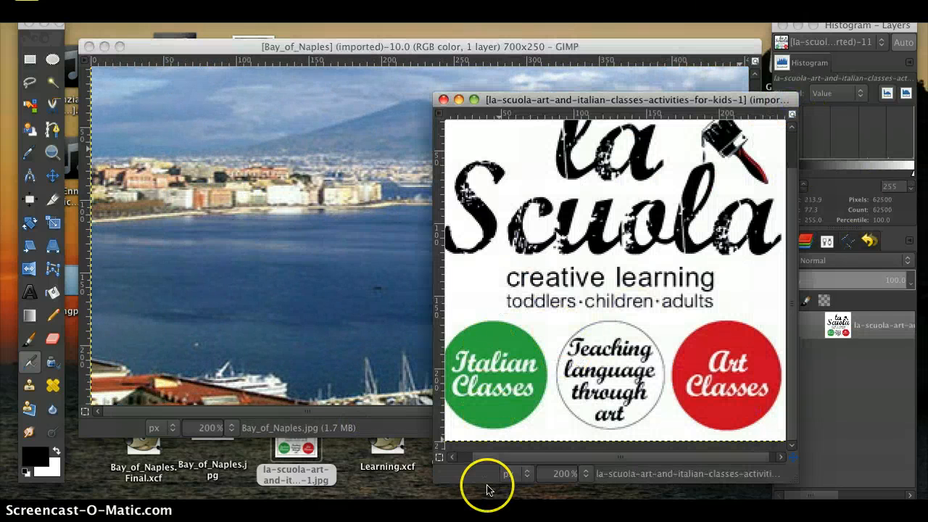
{"action": "left_click_drag", "start_coordinate": [497, 460], "coordinate": [492, 458]}
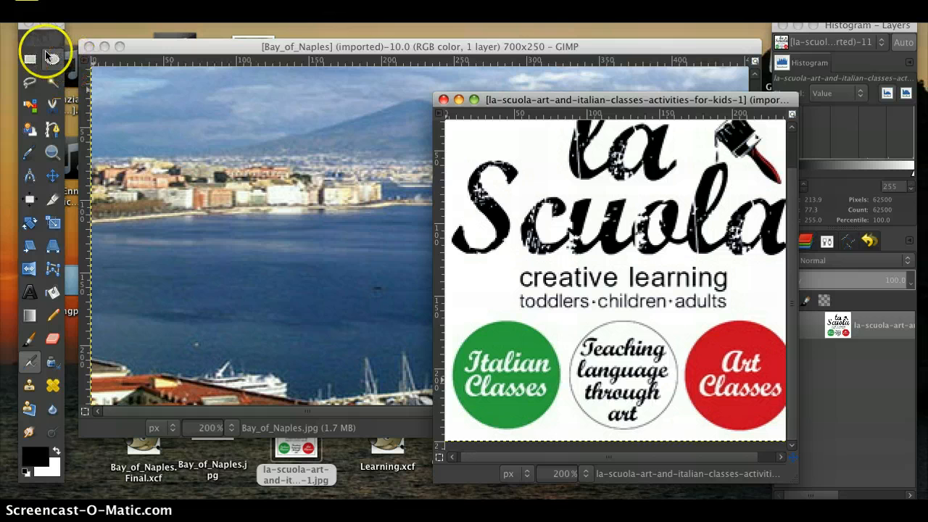
{"action": "left_click", "coordinate": [35, 61]}
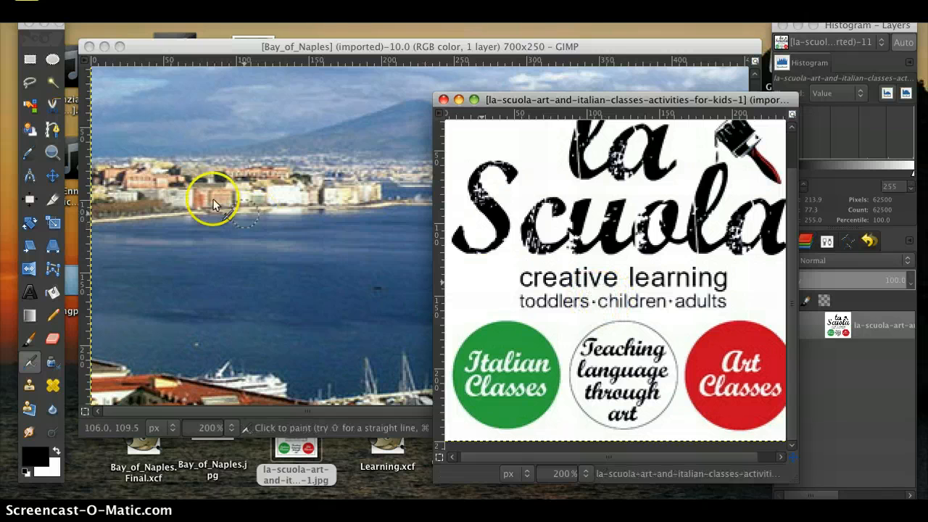
{"action": "left_click", "coordinate": [53, 62]}
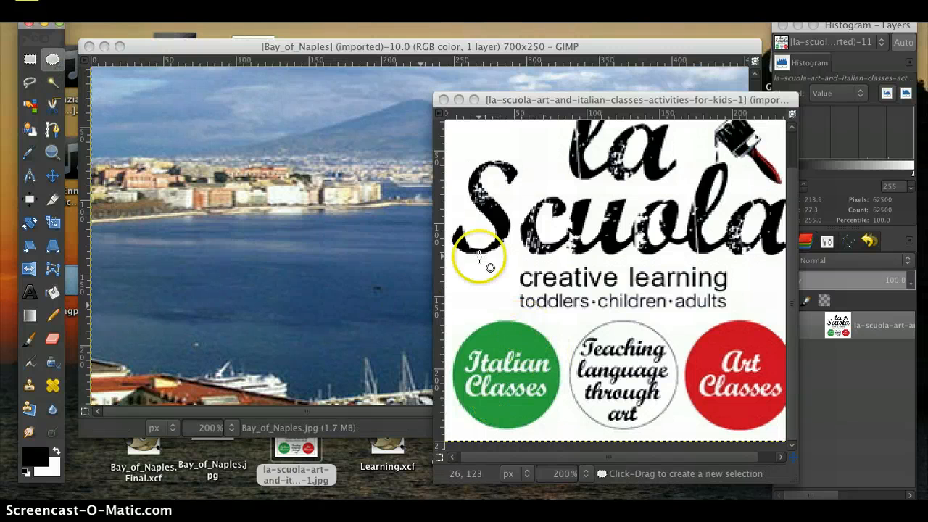
{"action": "left_click", "coordinate": [31, 89]}
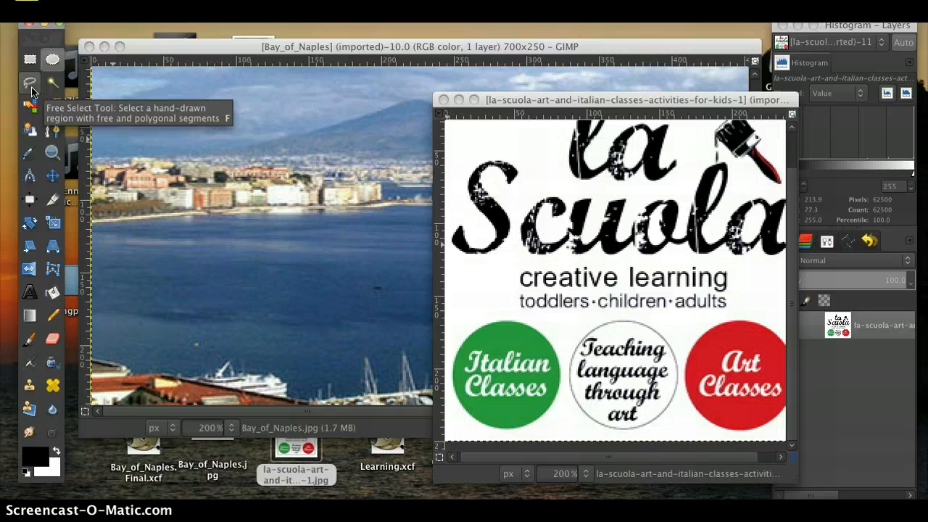
{"action": "left_click", "coordinate": [45, 95]}
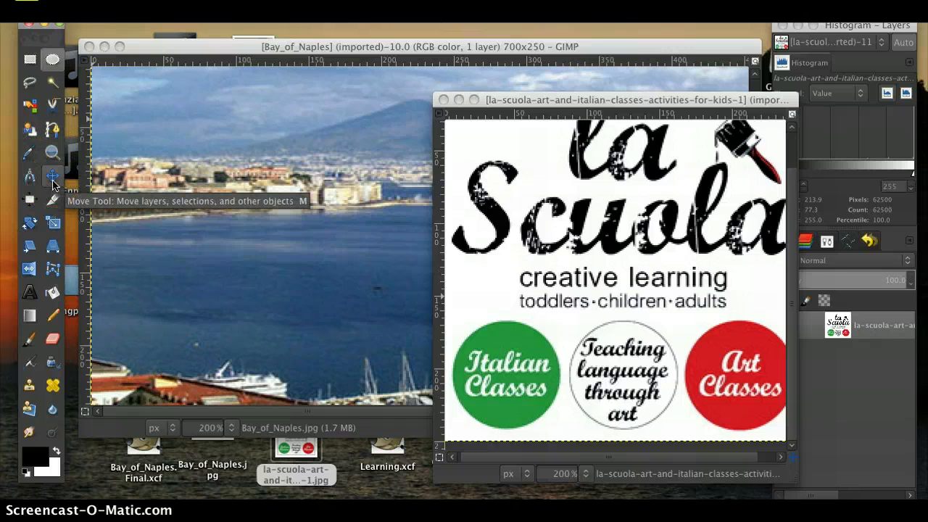
{"action": "left_click", "coordinate": [51, 269]}
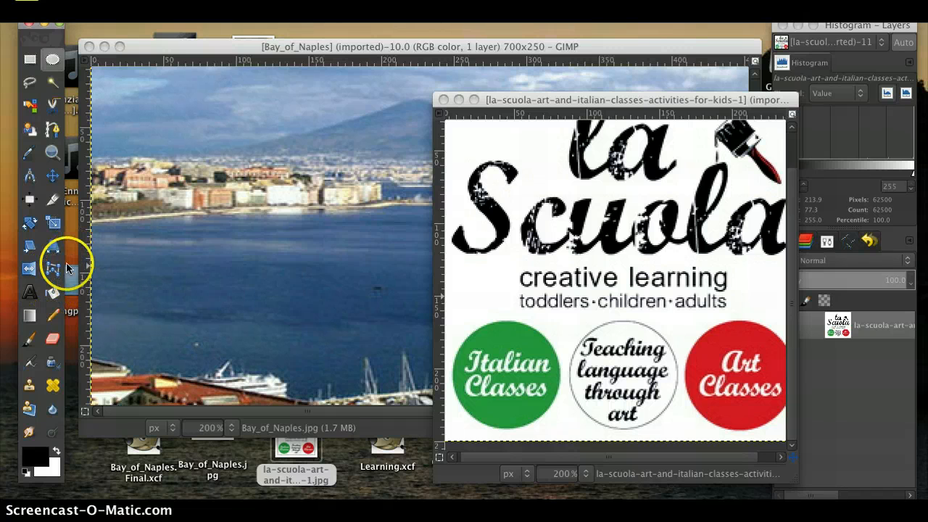
{"action": "left_click", "coordinate": [52, 318]}
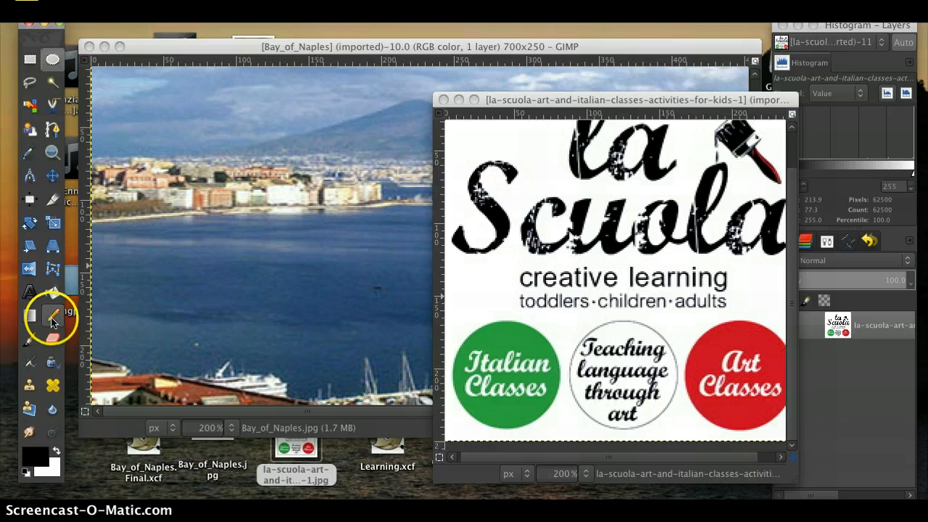
{"action": "left_click", "coordinate": [30, 340]}
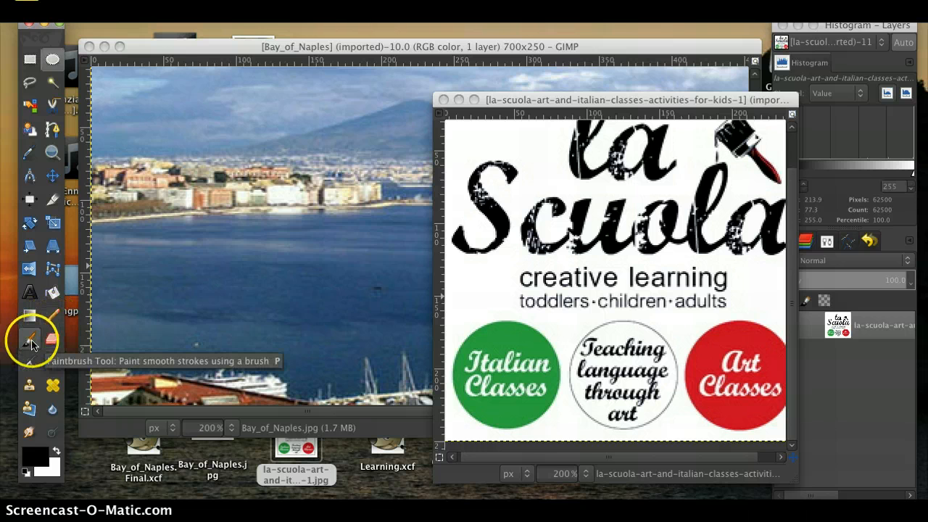
{"action": "left_click", "coordinate": [34, 364]}
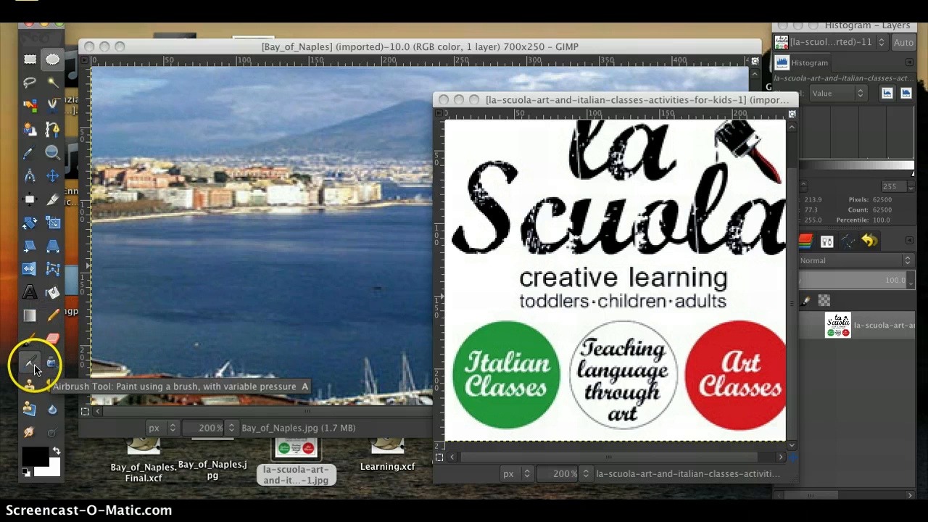
{"action": "left_click", "coordinate": [34, 407]}
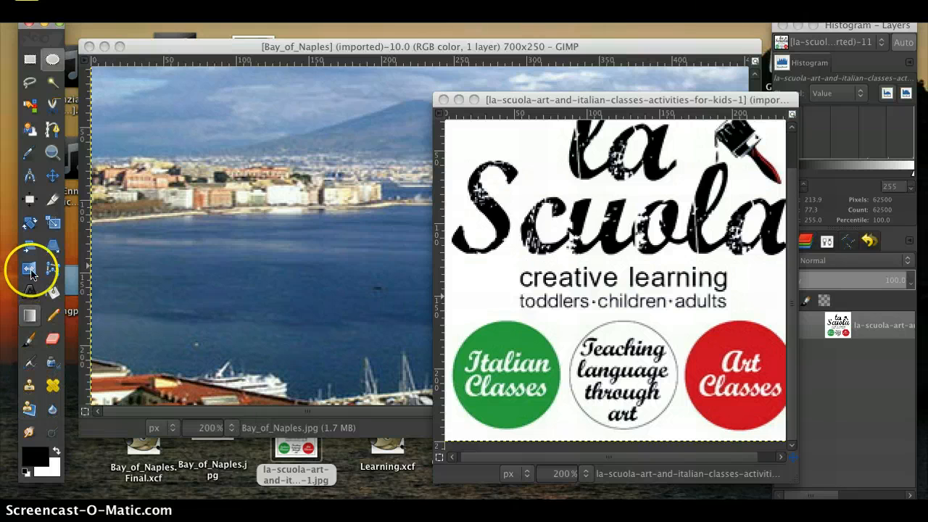
{"action": "left_click", "coordinate": [31, 297]}
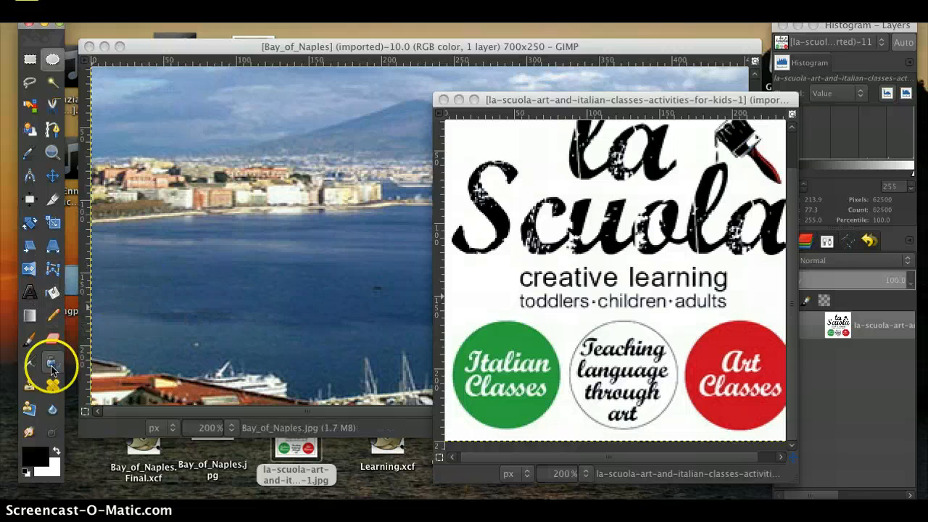
{"action": "left_click", "coordinate": [56, 466]}
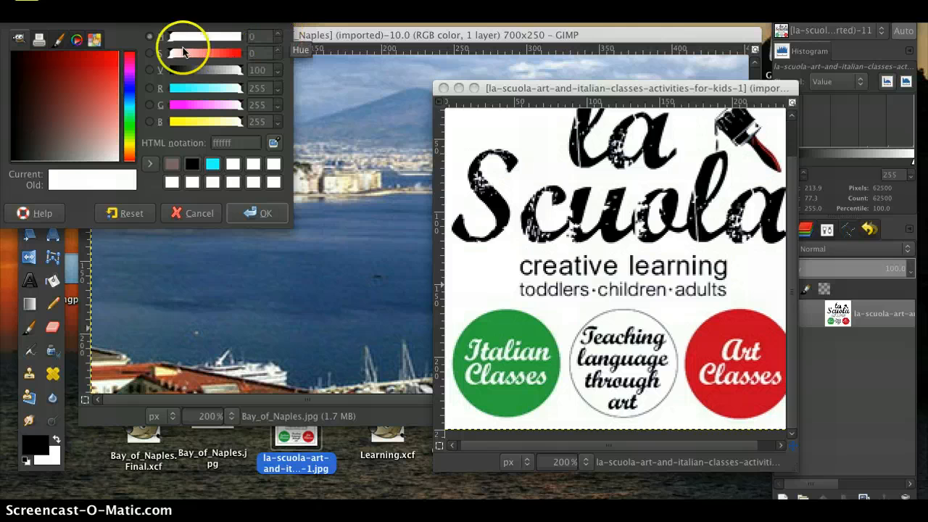
{"action": "left_click", "coordinate": [132, 54]}
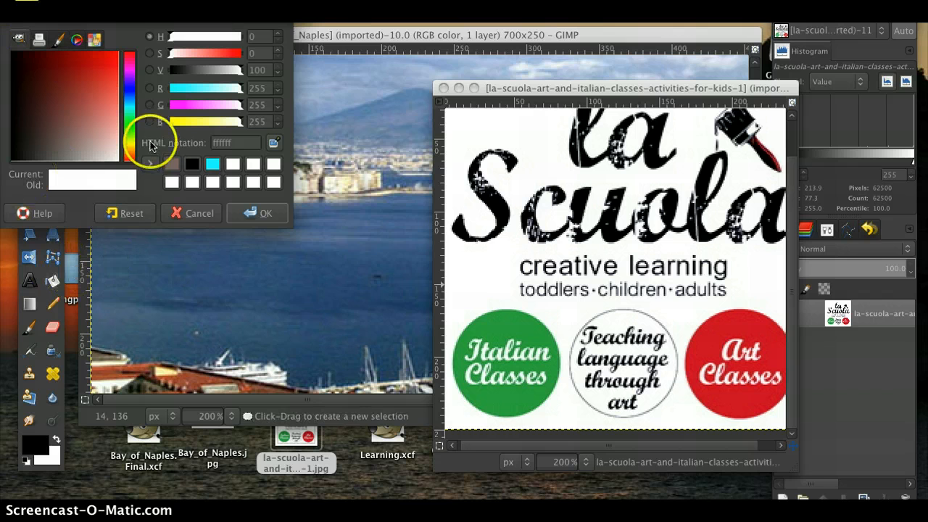
{"action": "mouse_move", "coordinate": [75, 125]}
{"action": "left_mouse_down"}
{"action": "mouse_move", "coordinate": [58, 106]}
{"action": "mouse_move", "coordinate": [75, 107]}
{"action": "left_mouse_up"}
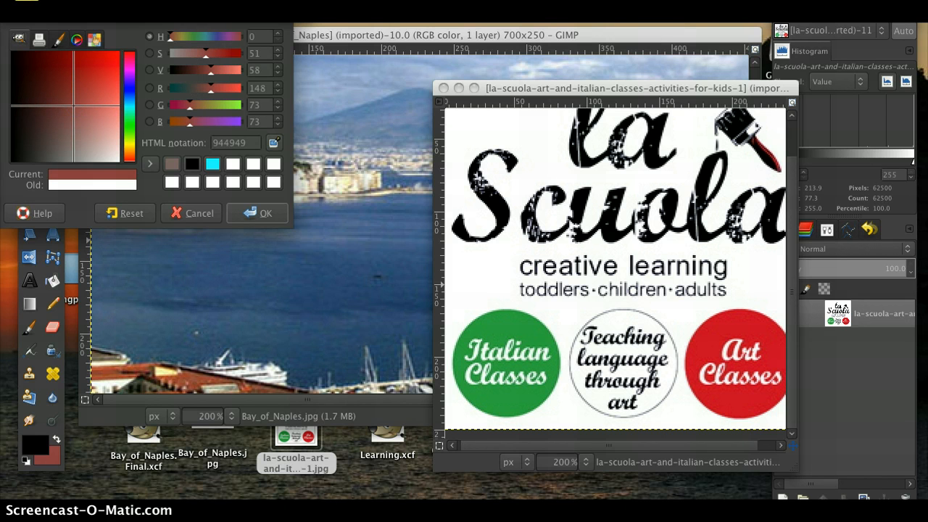
{"action": "left_click", "coordinate": [174, 485]}
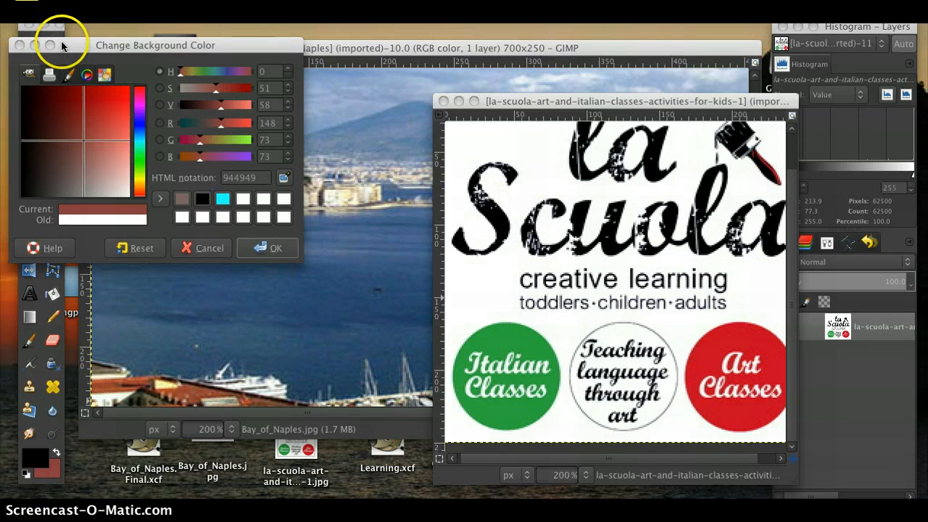
{"action": "left_click", "coordinate": [19, 45]}
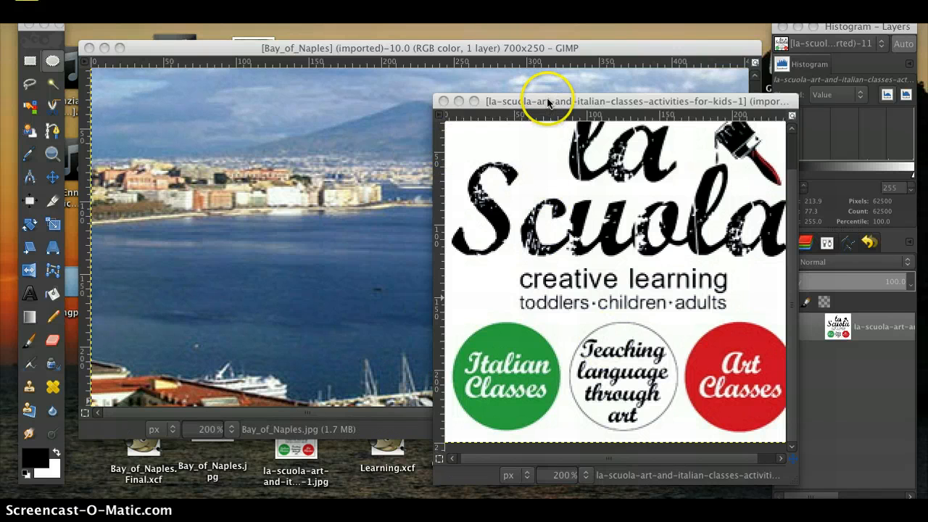
Step: Move the la Scuola logo window aside, reactivate the Ellipse Select tool and maximize the logo window
{"action": "left_click_drag", "start_coordinate": [549, 97], "coordinate": [580, 55]}
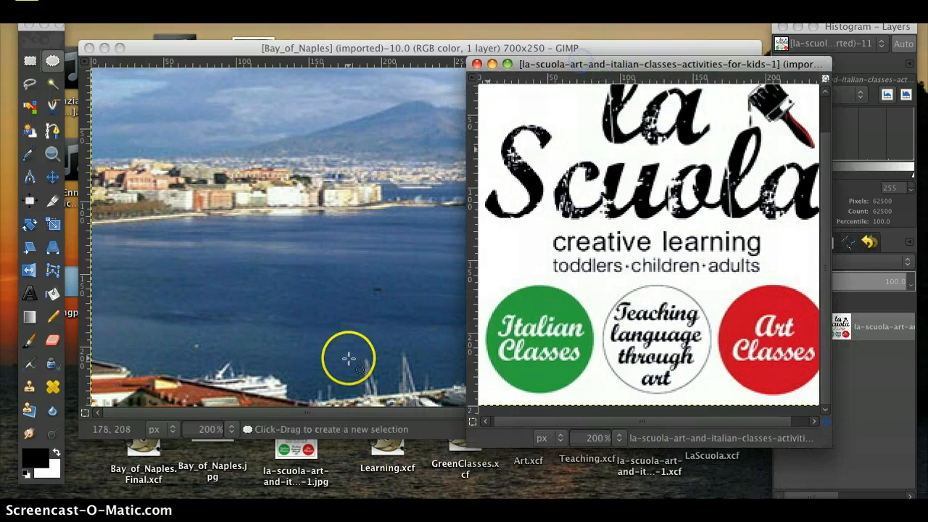
{"action": "left_click", "coordinate": [540, 335]}
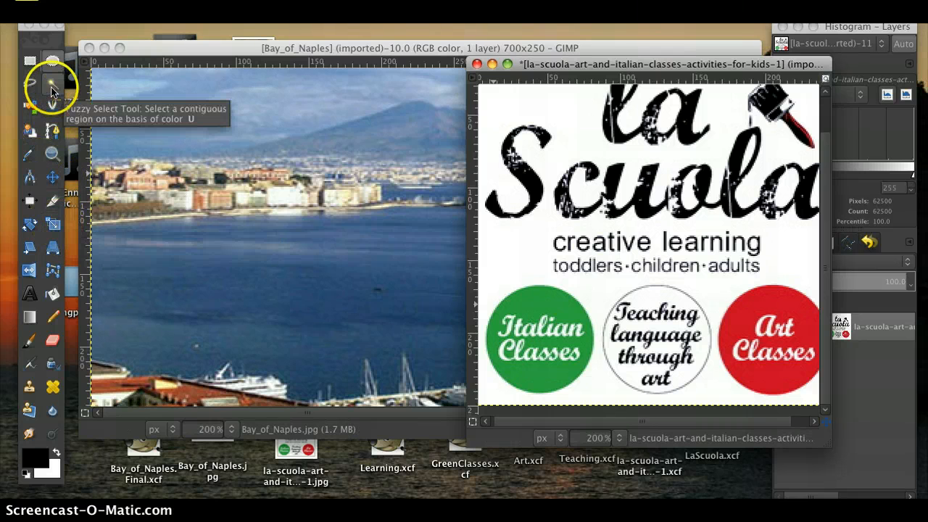
{"action": "left_click", "coordinate": [46, 64]}
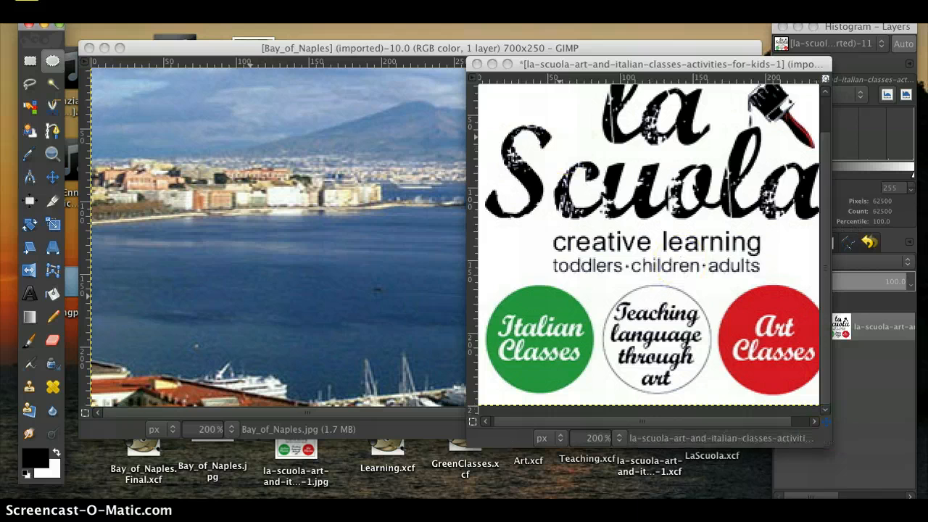
{"action": "left_click", "coordinate": [507, 64]}
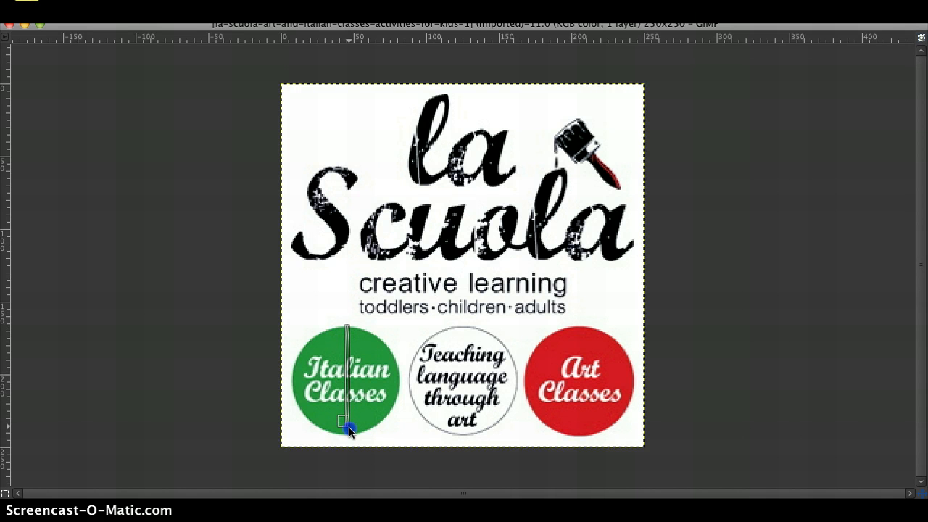
Step: Fit an elliptical selection tightly around the green Italian Classes circle in the la Scuola logo
{"action": "left_click_drag", "start_coordinate": [349, 432], "coordinate": [358, 433]}
{"action": "left_click_drag", "start_coordinate": [381, 433], "coordinate": [403, 435]}
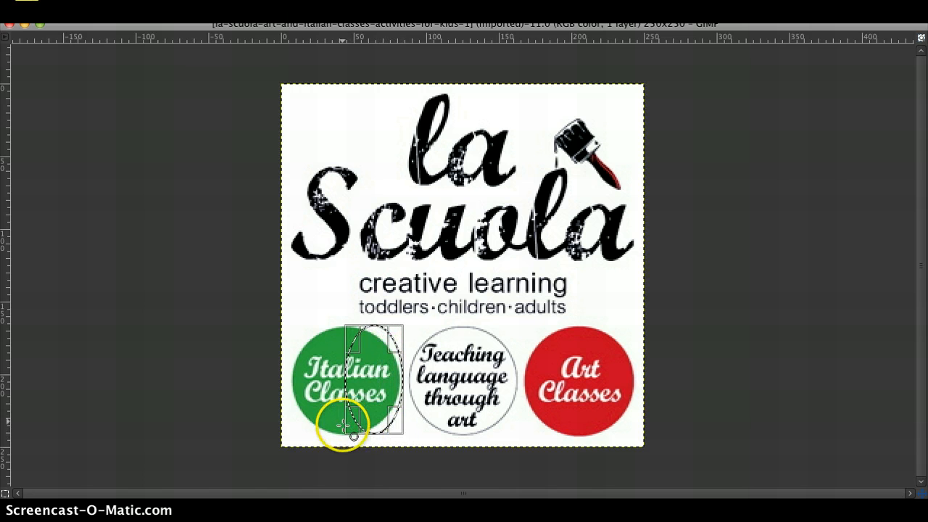
{"action": "left_click_drag", "start_coordinate": [341, 427], "coordinate": [291, 425]}
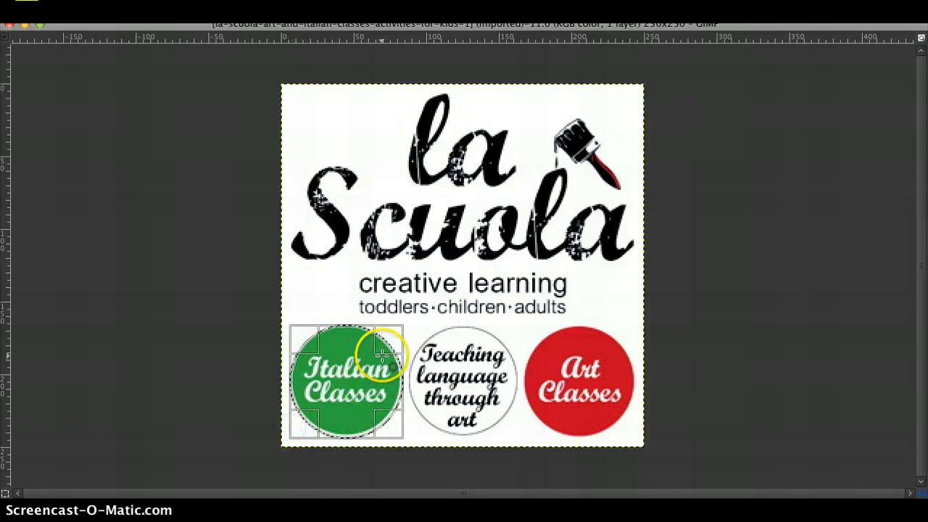
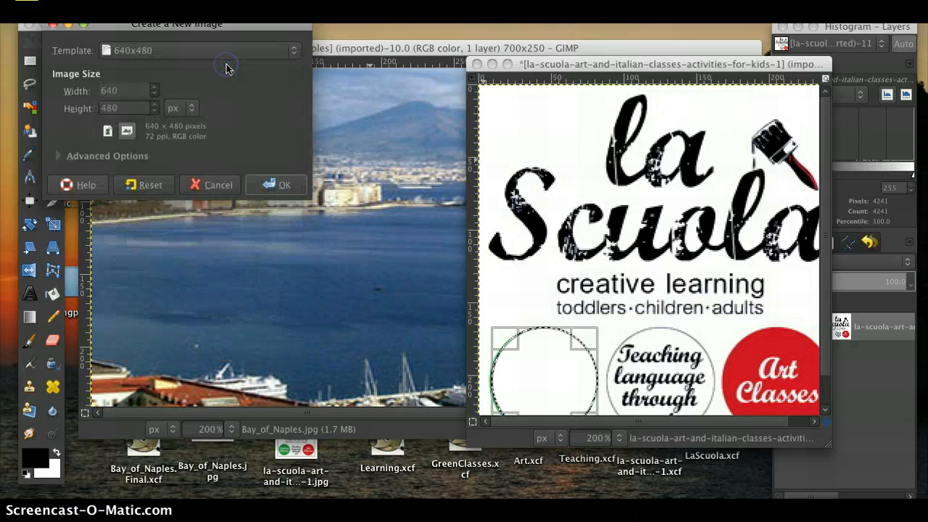
Step: Create a new 640x480 image and paste the cut Italian Classes circle into it
{"action": "left_click", "coordinate": [279, 186]}
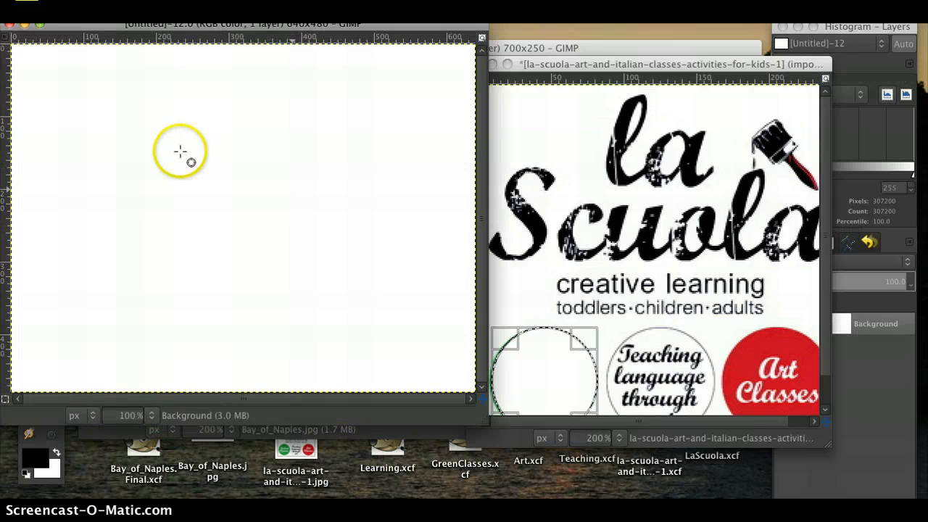
{"action": "right_click", "coordinate": [179, 151]}
{"action": "left_click", "coordinate": [207, 177]}
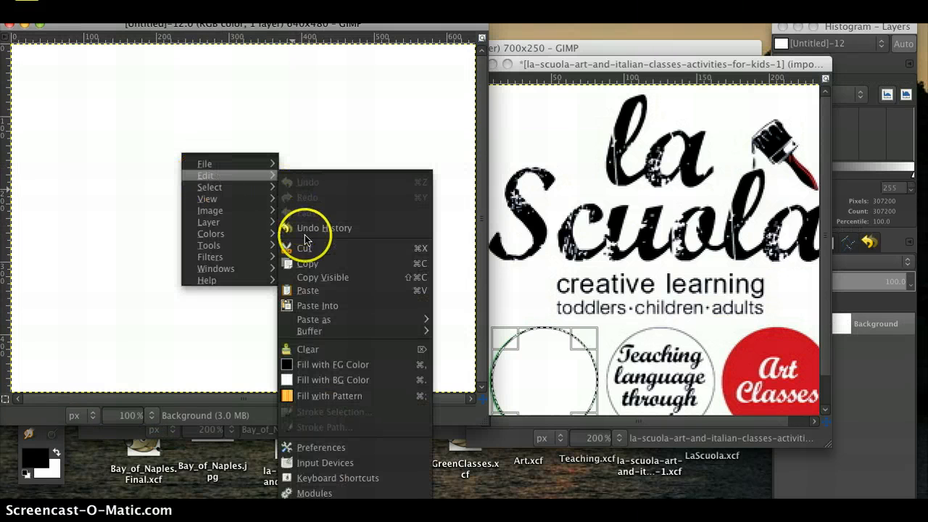
{"action": "left_click", "coordinate": [314, 290]}
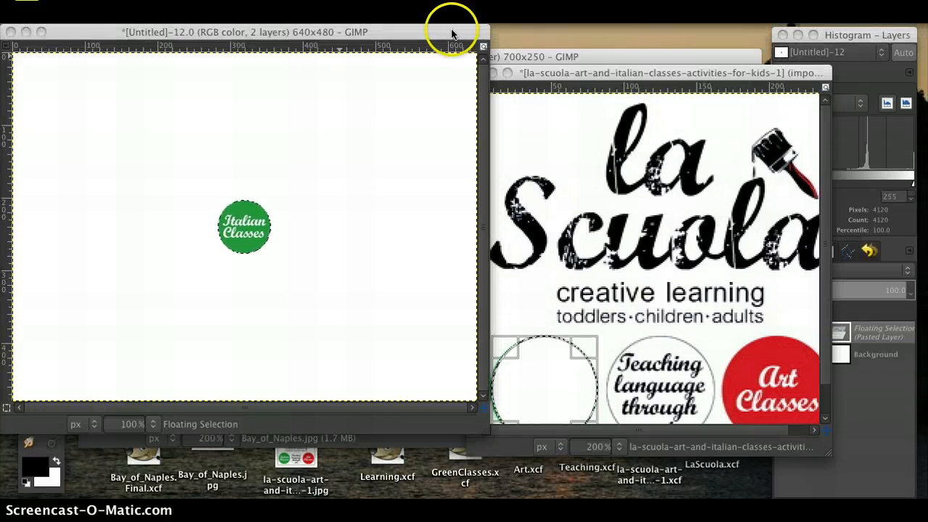
Step: Move the new image's window aside and scale the pasted Italian Classes circle to about 406 × 221 pixels
{"action": "left_click_drag", "start_coordinate": [451, 33], "coordinate": [683, 70]}
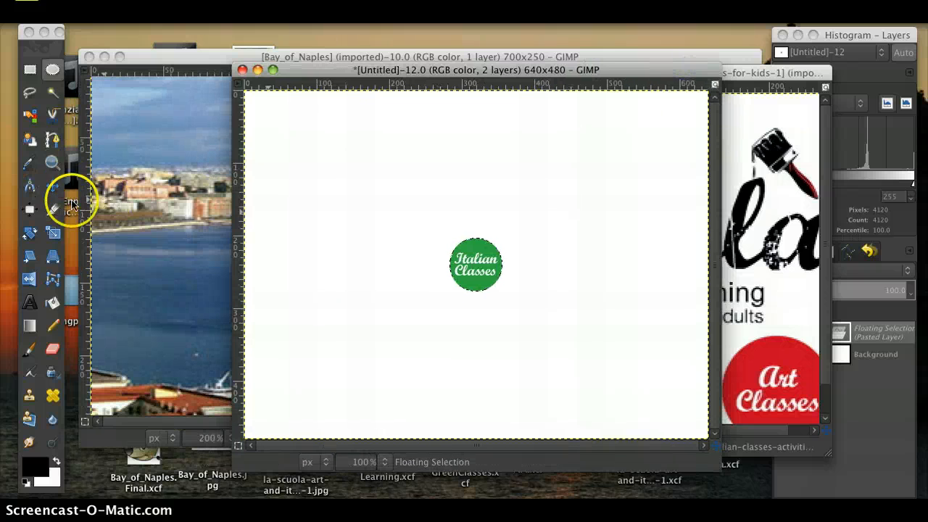
{"action": "left_click", "coordinate": [53, 233]}
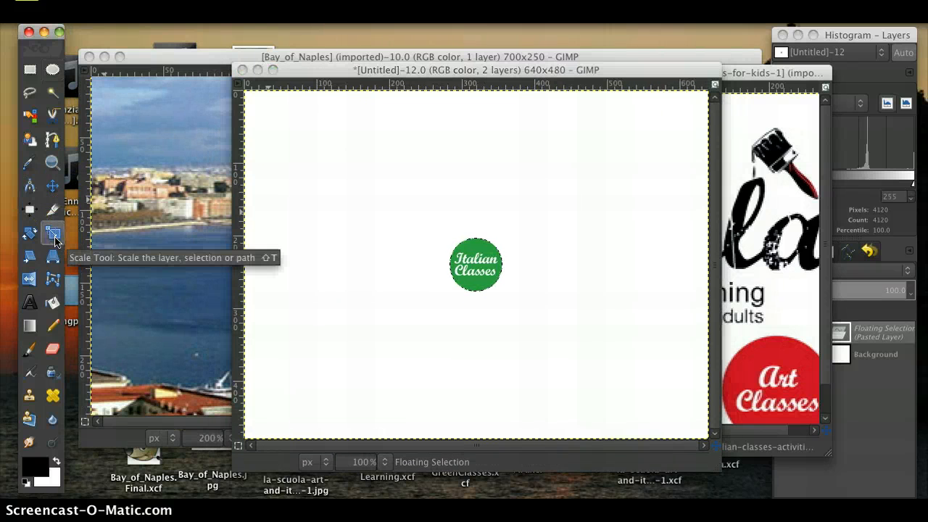
{"action": "left_click", "coordinate": [482, 270]}
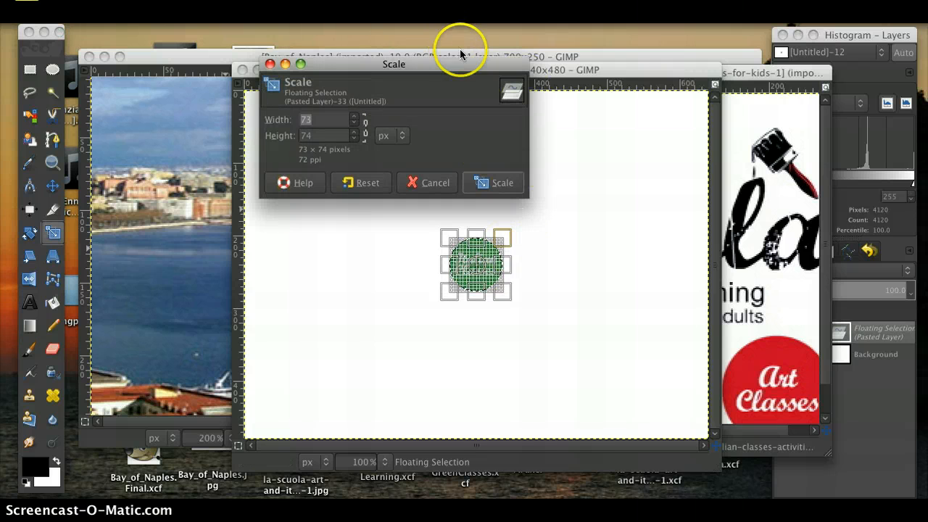
{"action": "left_click_drag", "start_coordinate": [455, 59], "coordinate": [329, 56]}
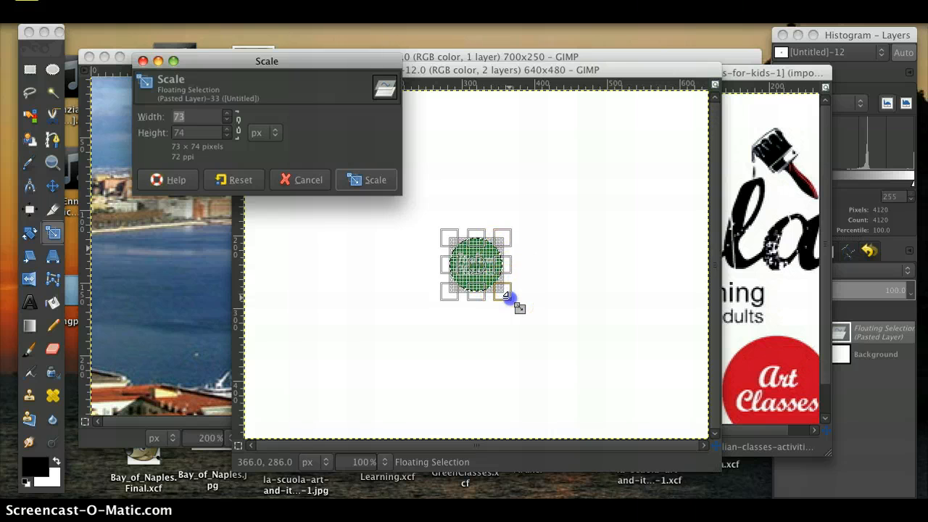
{"action": "left_click_drag", "start_coordinate": [506, 295], "coordinate": [628, 409]}
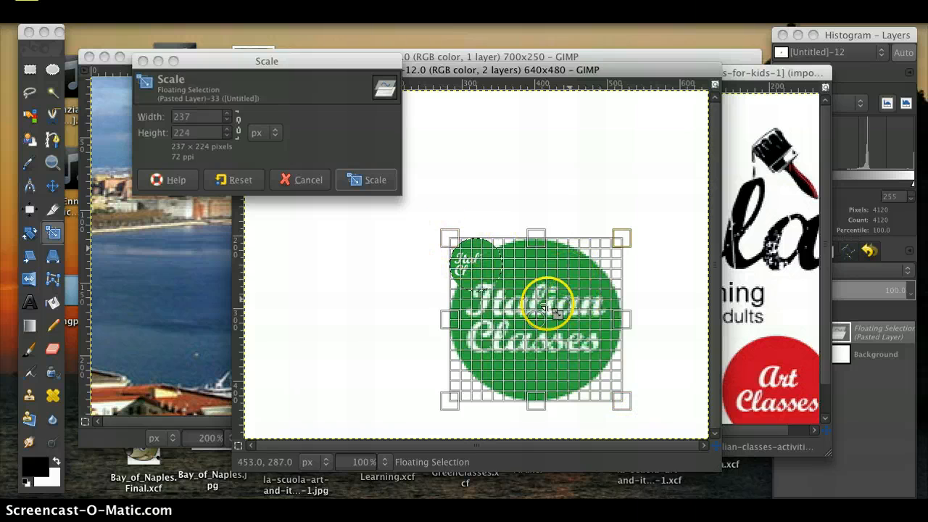
{"action": "left_click_drag", "start_coordinate": [449, 323], "coordinate": [328, 319]}
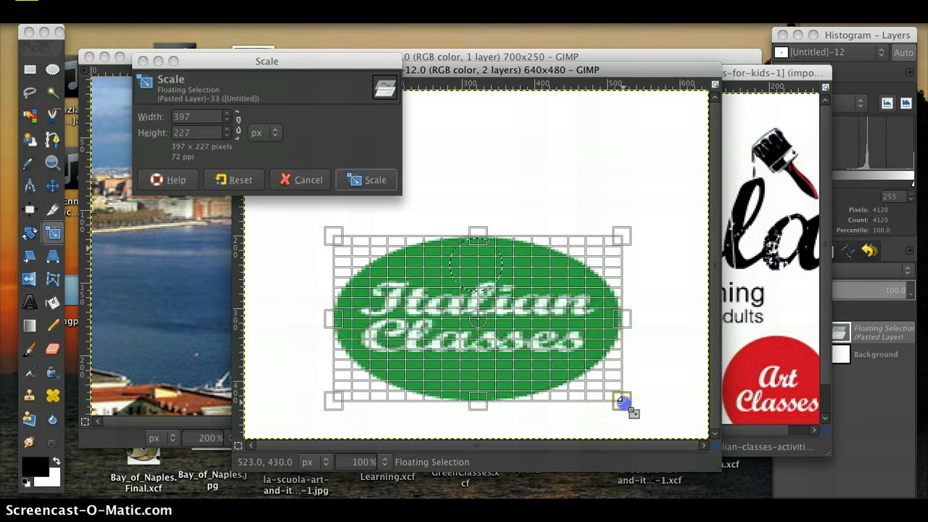
{"action": "left_click_drag", "start_coordinate": [622, 401], "coordinate": [629, 397]}
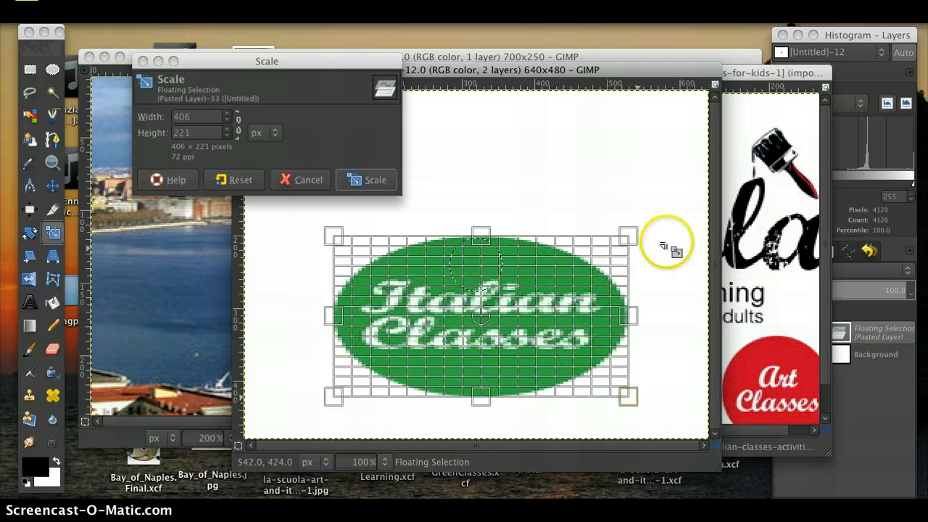
{"action": "left_click", "coordinate": [348, 189]}
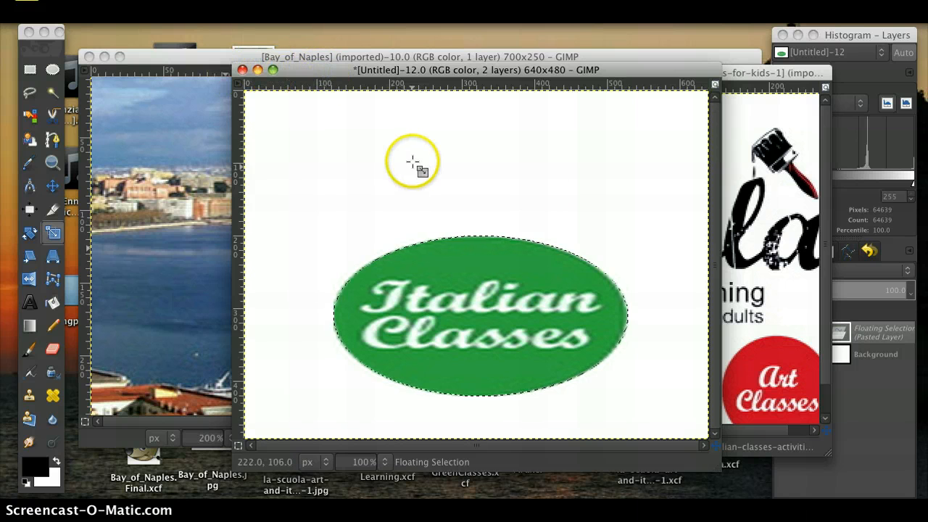
Step: Close the untitled image with the stretched Italian Classes circle without saving it
{"action": "left_click", "coordinate": [242, 70]}
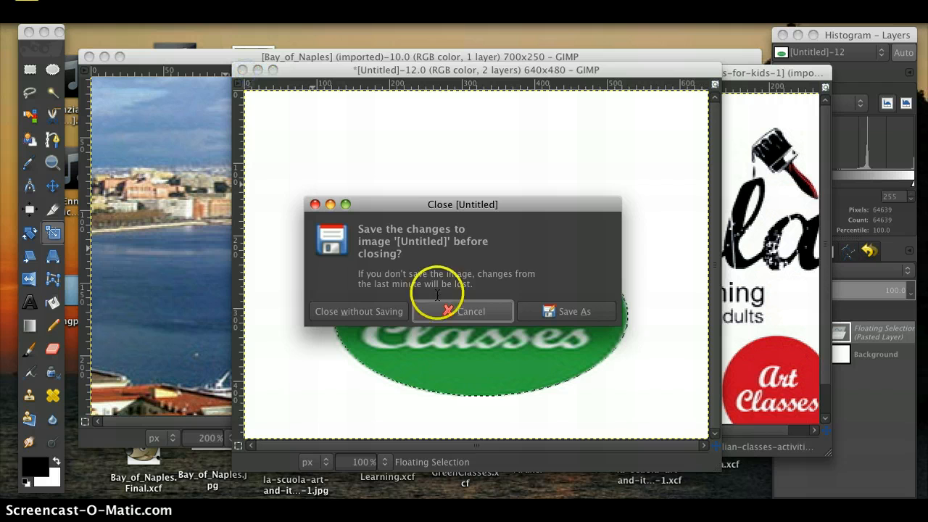
{"action": "left_click", "coordinate": [359, 312]}
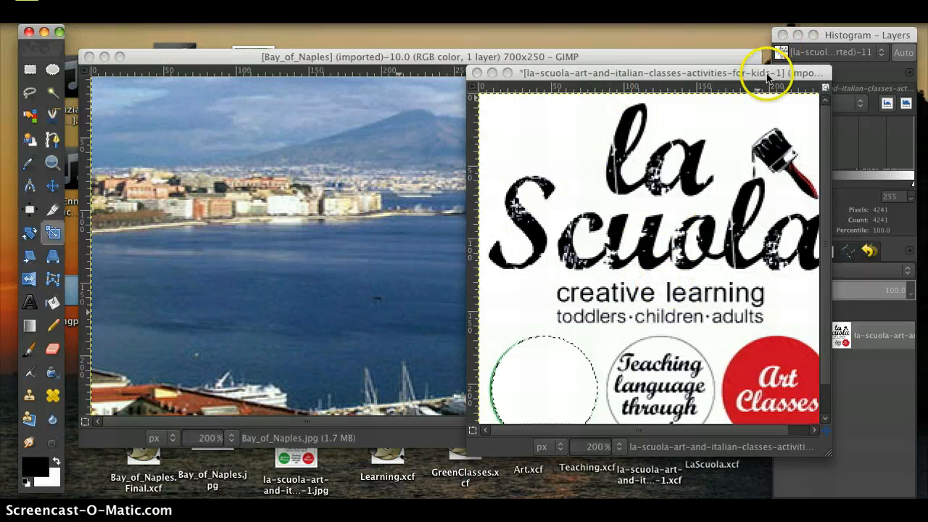
Step: Move the la Scuola logo window over the photo and clear the old circle selection with the Rectangle Select tool
{"action": "left_click_drag", "start_coordinate": [766, 74], "coordinate": [547, 50]}
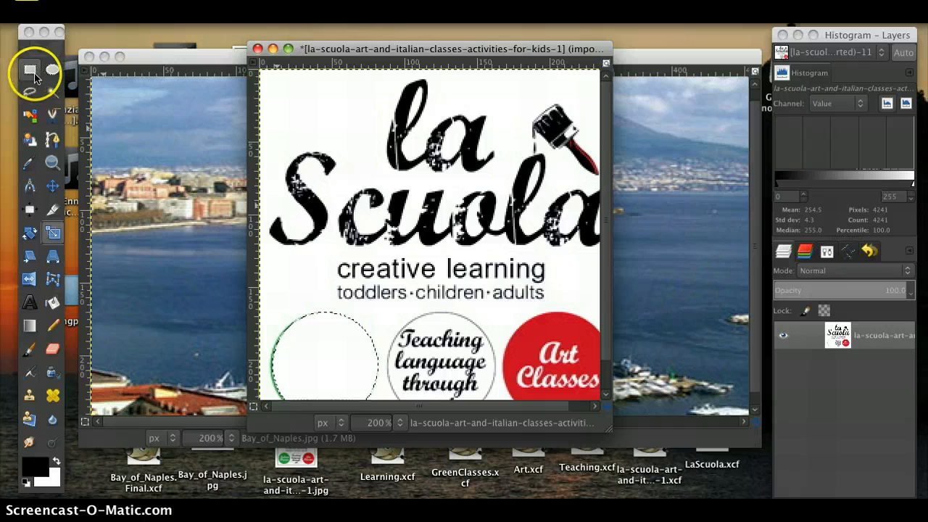
{"action": "left_click", "coordinate": [32, 72]}
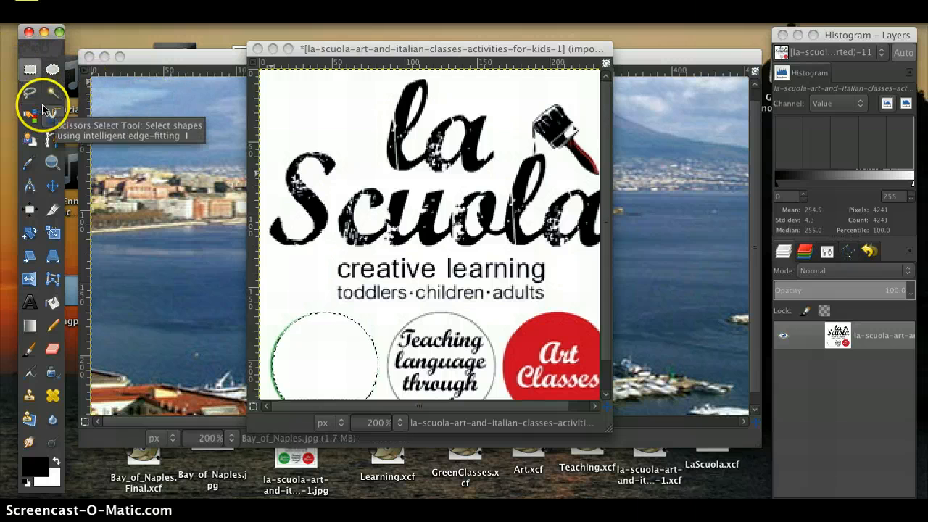
{"action": "left_click", "coordinate": [29, 70]}
{"action": "left_click", "coordinate": [403, 261]}
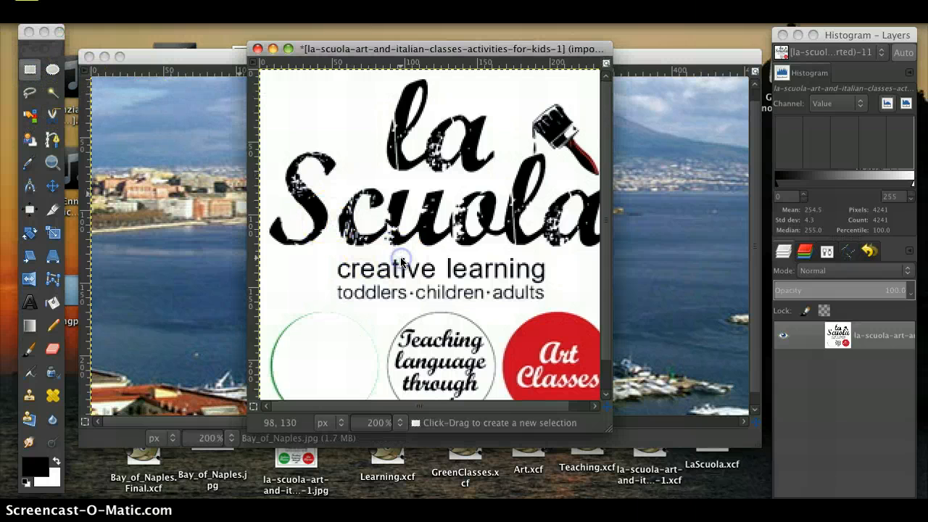
{"action": "right_click", "coordinate": [423, 275]}
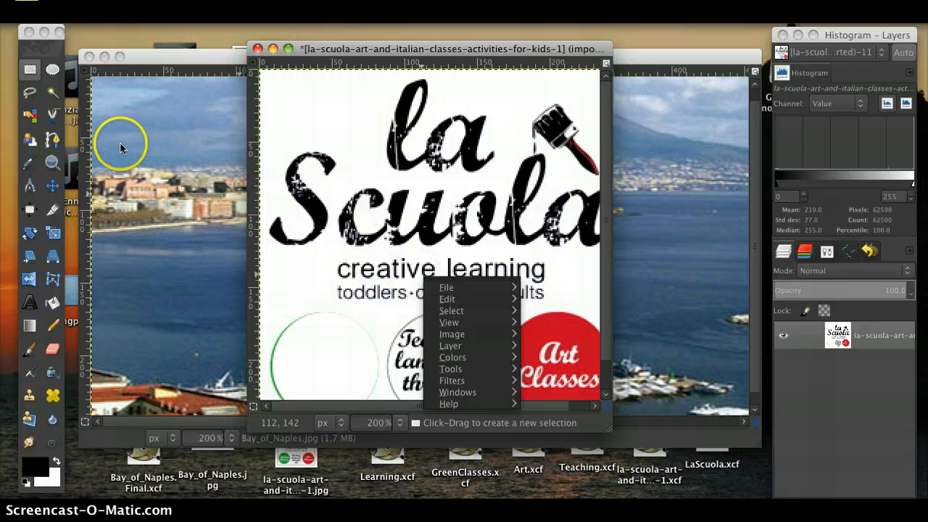
{"action": "left_click", "coordinate": [29, 71]}
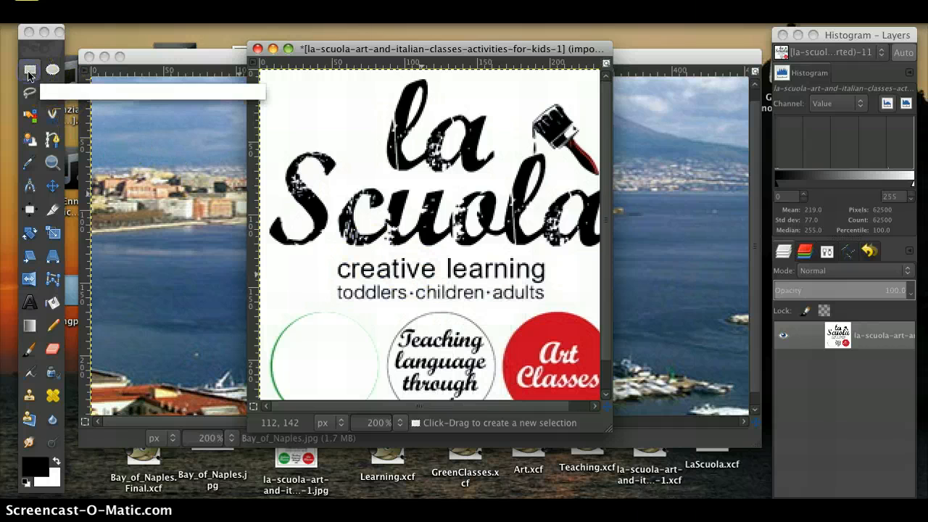
{"action": "left_click_drag", "start_coordinate": [400, 257], "coordinate": [571, 305]}
{"action": "left_click", "coordinate": [395, 292]}
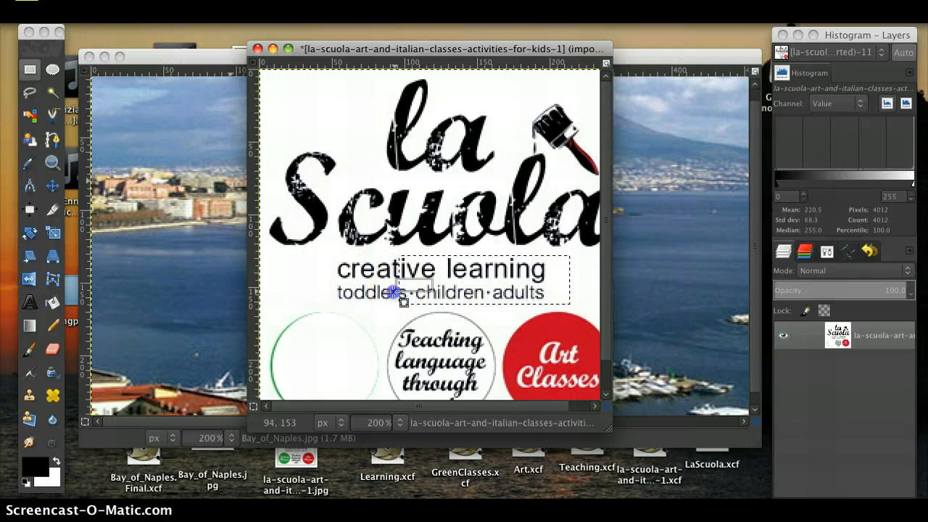
{"action": "left_click_drag", "start_coordinate": [369, 291], "coordinate": [548, 299]}
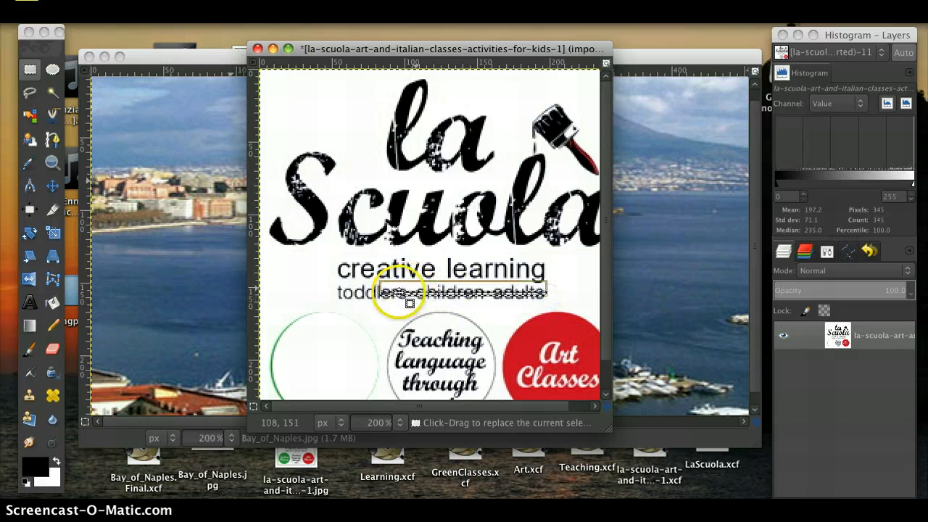
{"action": "left_click_drag", "start_coordinate": [372, 291], "coordinate": [338, 267]}
{"action": "left_click", "coordinate": [341, 267]}
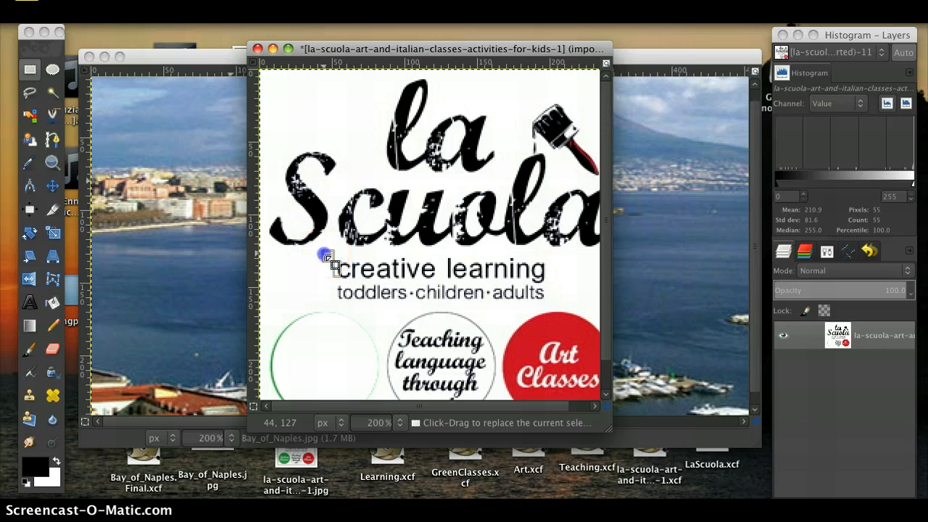
{"action": "left_click", "coordinate": [353, 273]}
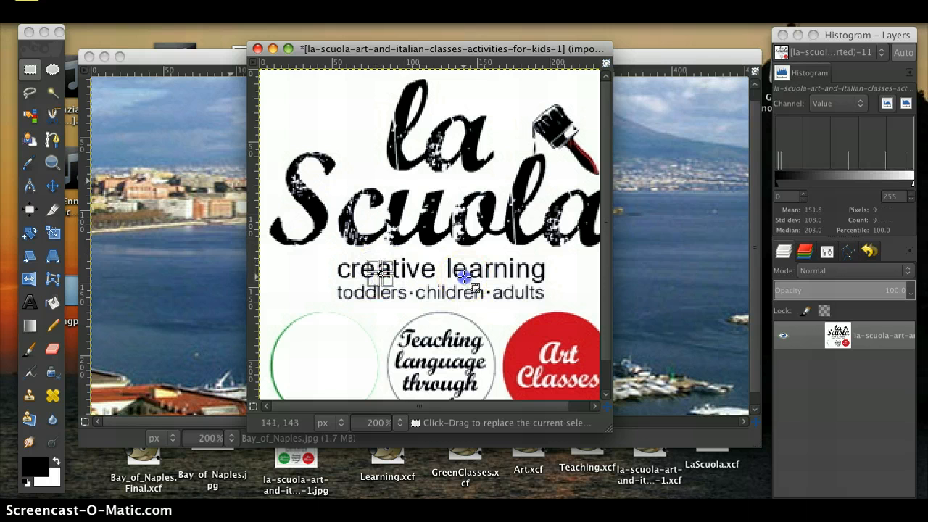
Step: Fit a rectangular selection around the two text lines "creative learning" and "toddlers·children·adults" in the logo
{"action": "left_click_drag", "start_coordinate": [471, 263], "coordinate": [565, 261]}
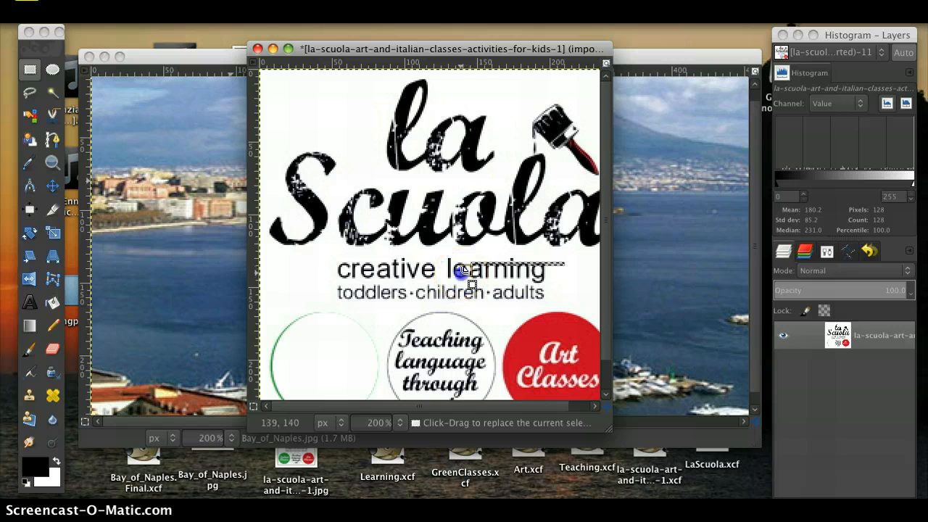
{"action": "left_click_drag", "start_coordinate": [461, 269], "coordinate": [344, 294]}
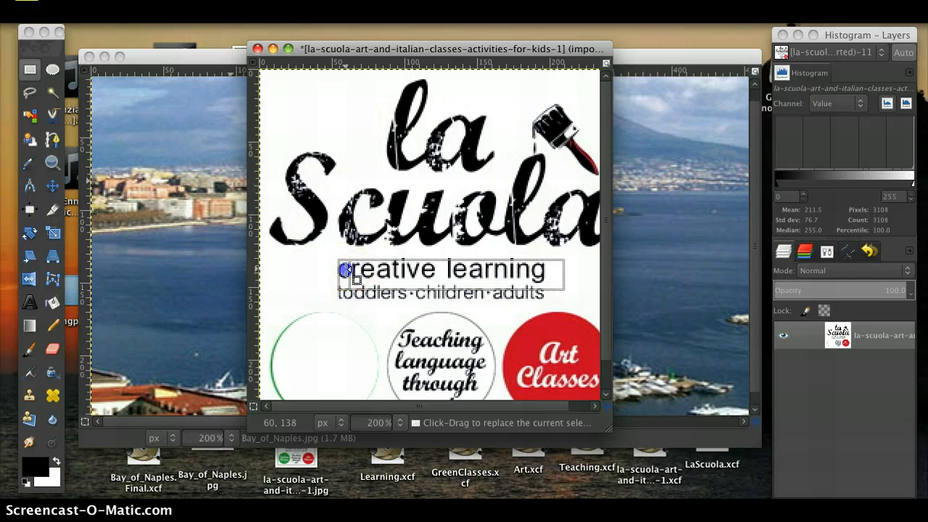
{"action": "left_click_drag", "start_coordinate": [338, 253], "coordinate": [337, 254]}
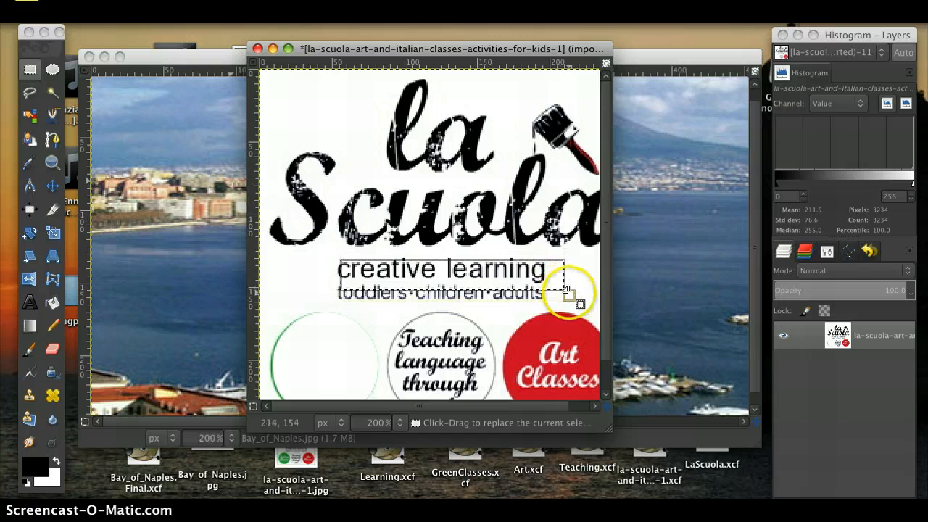
{"action": "left_click_drag", "start_coordinate": [568, 295], "coordinate": [576, 307]}
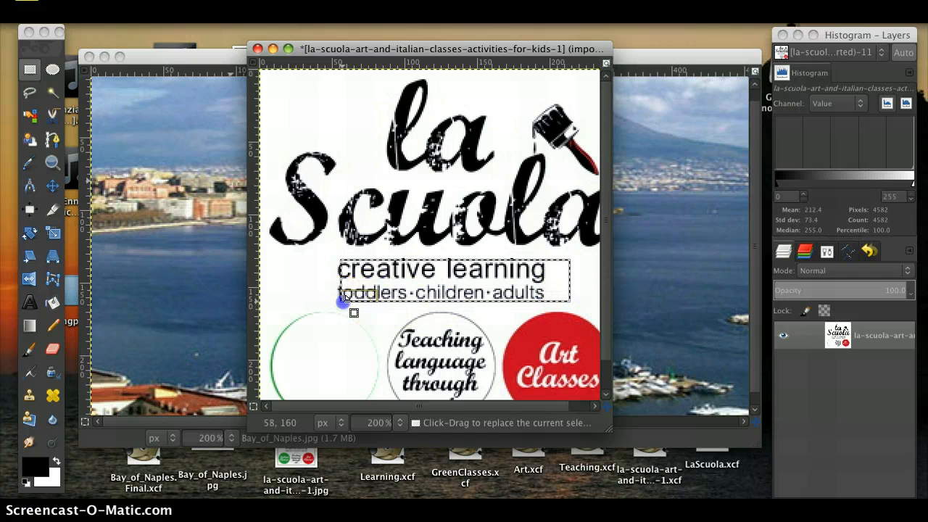
{"action": "left_click_drag", "start_coordinate": [345, 297], "coordinate": [327, 304]}
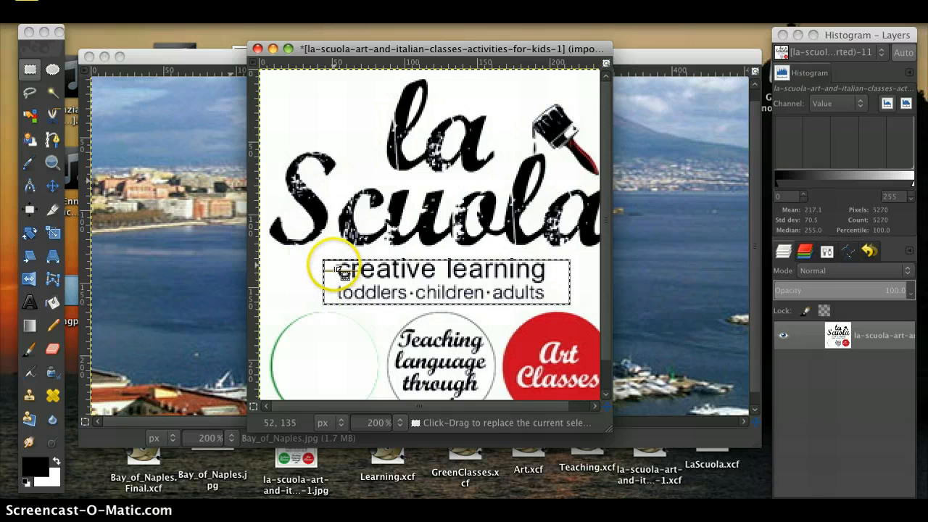
{"action": "left_click_drag", "start_coordinate": [339, 269], "coordinate": [338, 260]}
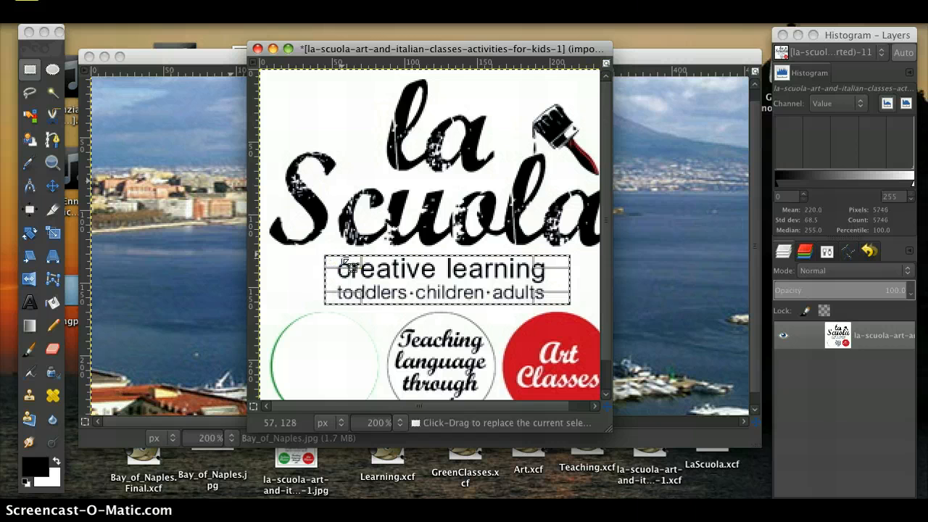
{"action": "mouse_move", "coordinate": [563, 294]}
{"action": "left_mouse_down"}
{"action": "mouse_move", "coordinate": [563, 307]}
{"action": "mouse_move", "coordinate": [547, 300]}
{"action": "left_mouse_up"}
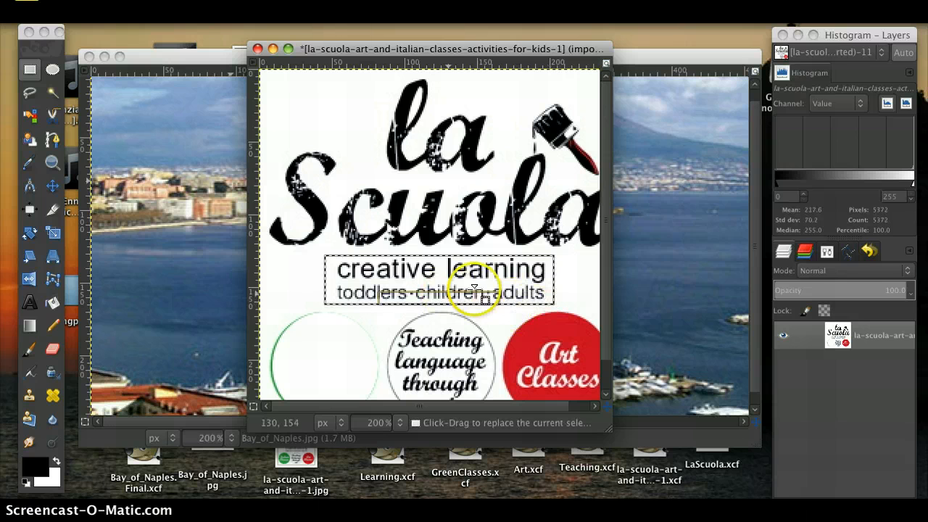
Step: Cut the selected two-line tagline out of the la Scuola logo
{"action": "right_click", "coordinate": [397, 271]}
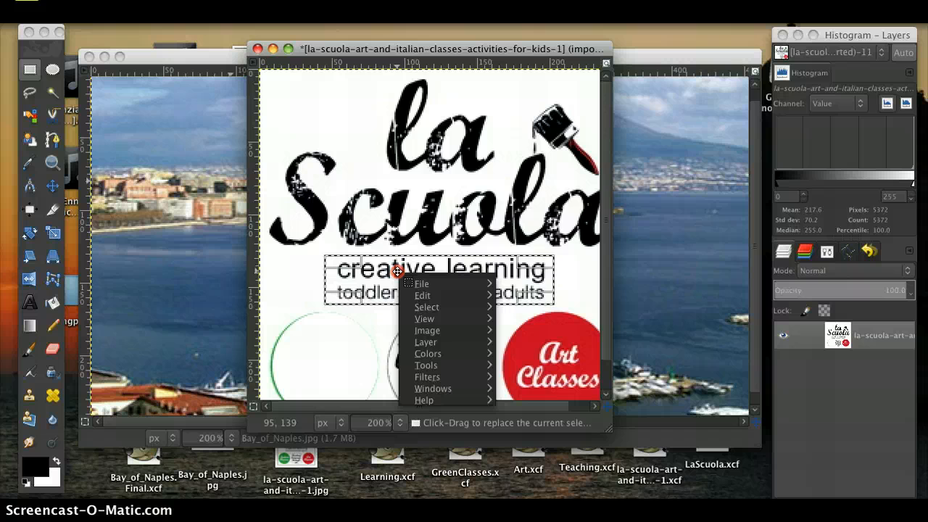
{"action": "left_click", "coordinate": [428, 296]}
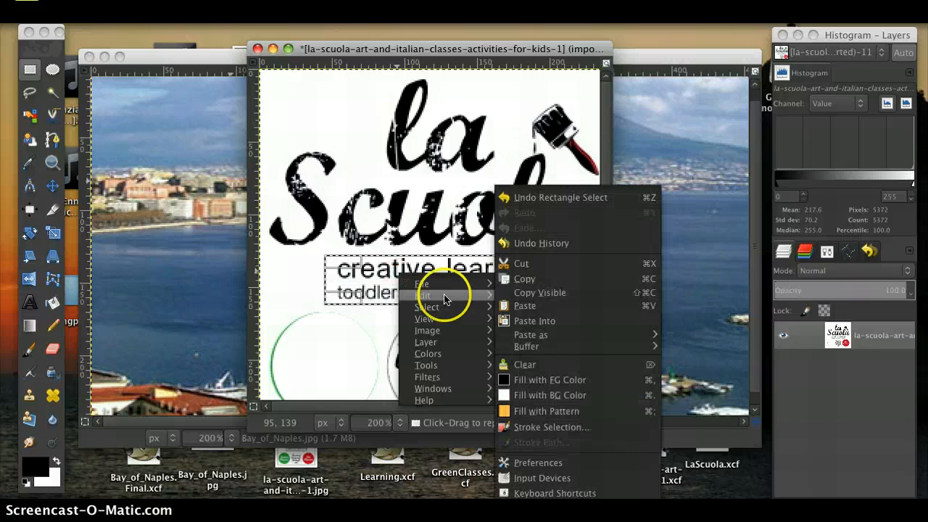
{"action": "left_click", "coordinate": [529, 268]}
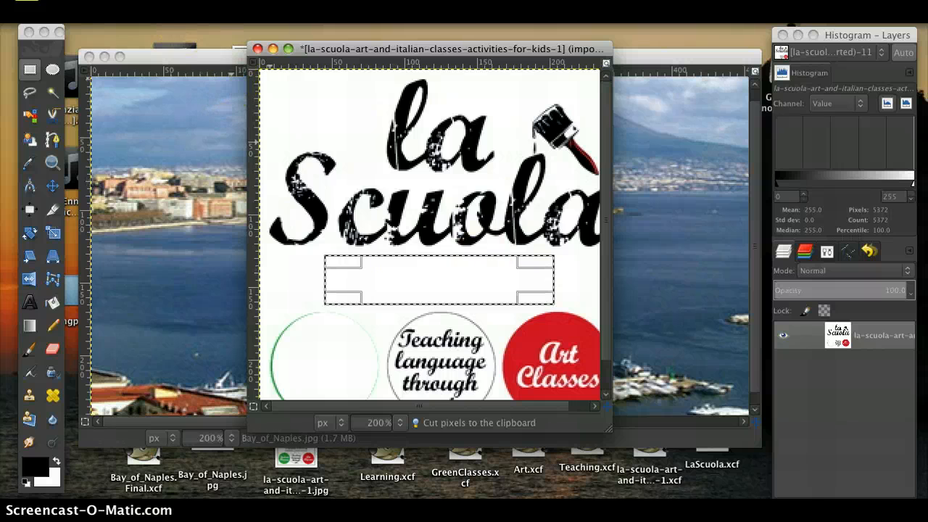
Step: Create a new image from the 640x480 template and paste the cut tagline into it
{"action": "left_click", "coordinate": [98, 16]}
{"action": "left_click", "coordinate": [100, 33]}
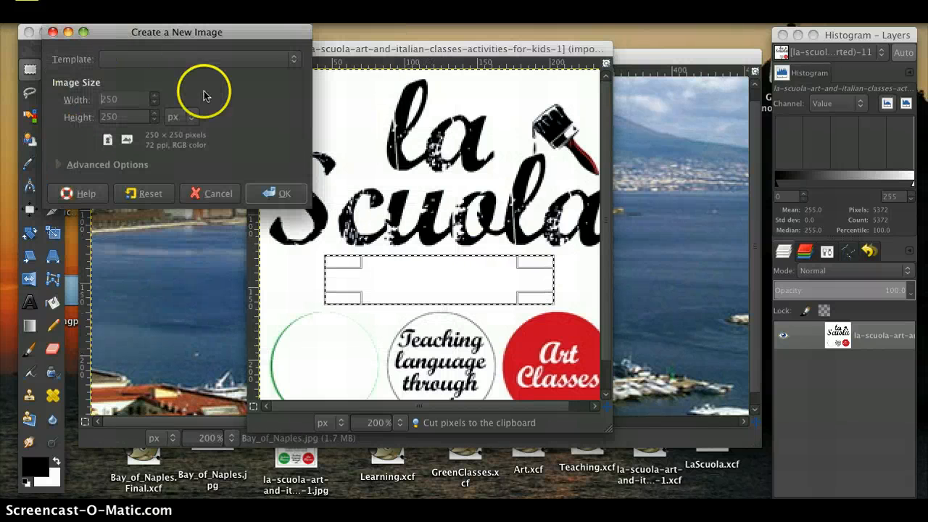
{"action": "left_click", "coordinate": [295, 63]}
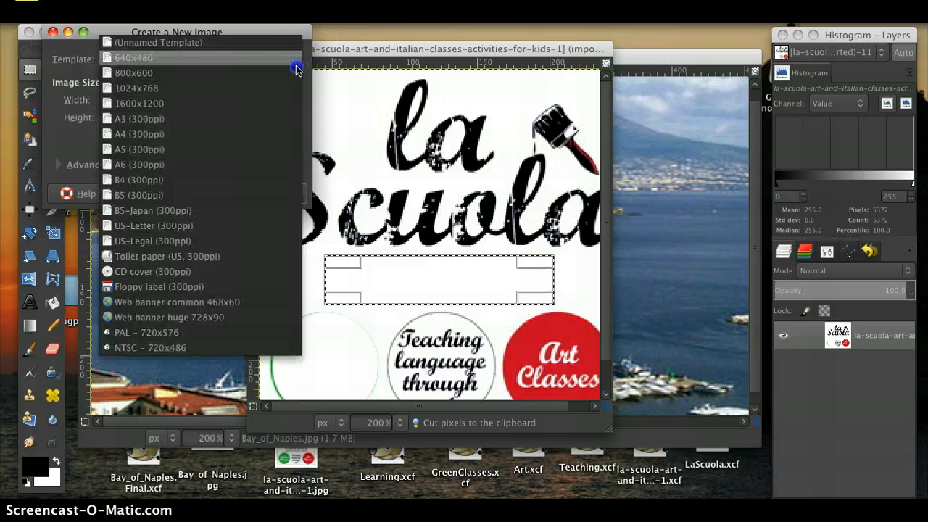
{"action": "left_click", "coordinate": [279, 58]}
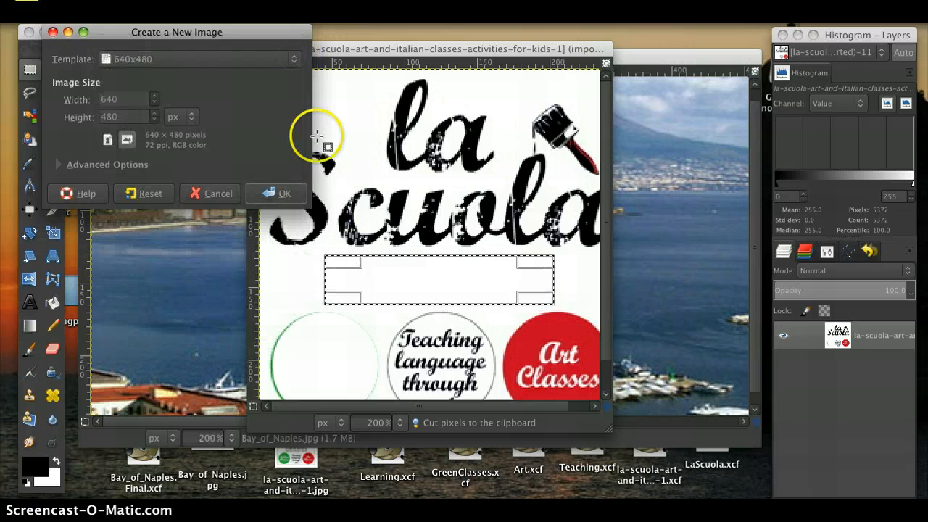
{"action": "left_click", "coordinate": [287, 193]}
{"action": "right_click", "coordinate": [218, 170]}
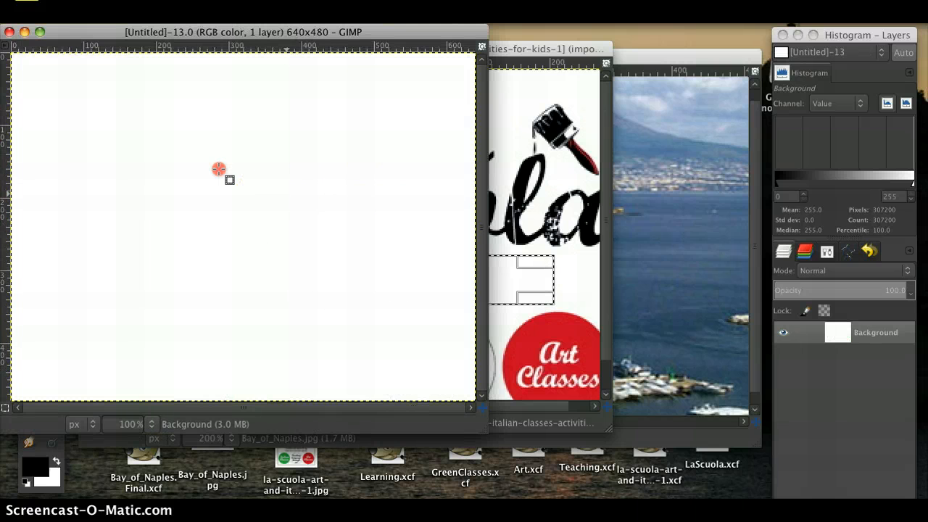
{"action": "left_click", "coordinate": [250, 192]}
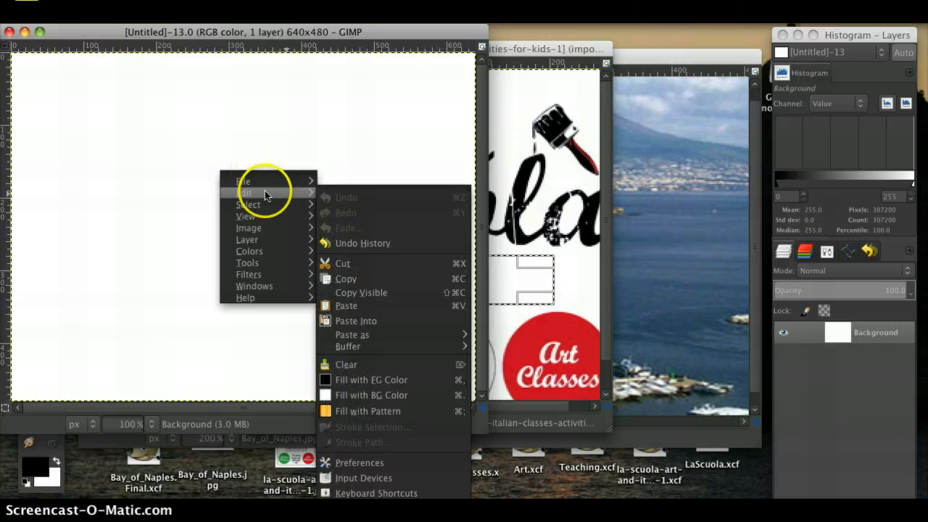
{"action": "left_click", "coordinate": [354, 307]}
Step: Move the new image's window aside and scale the pasted tagline to about 584 × 186 pixels
{"action": "left_click_drag", "start_coordinate": [419, 36], "coordinate": [646, 36]}
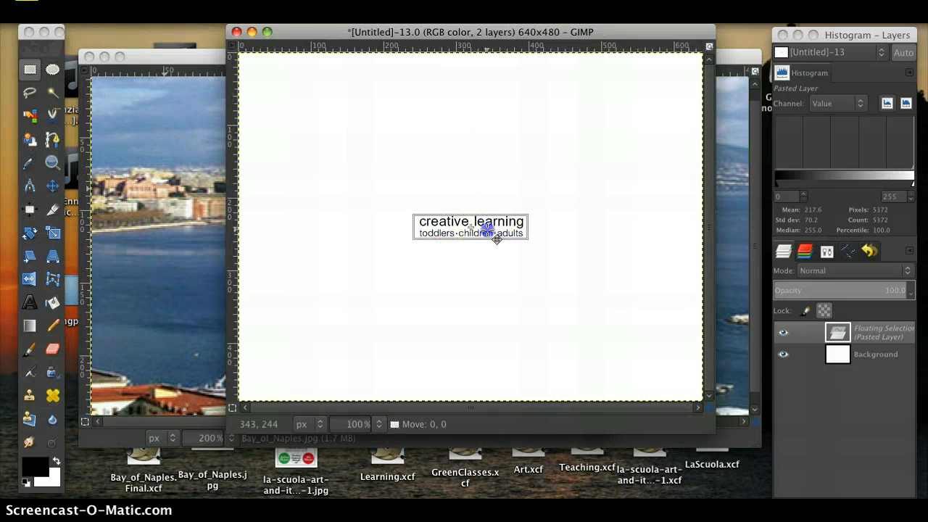
{"action": "left_click", "coordinate": [50, 165]}
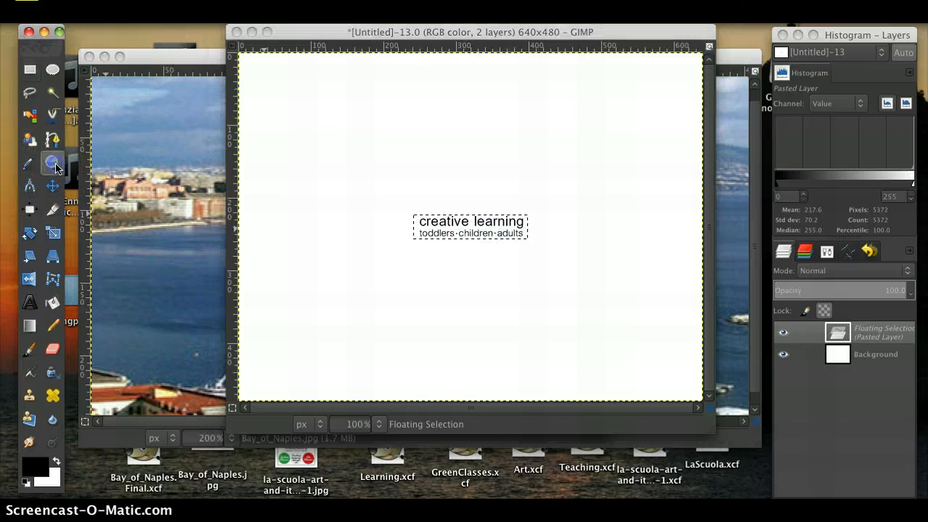
{"action": "double_click", "coordinate": [55, 166]}
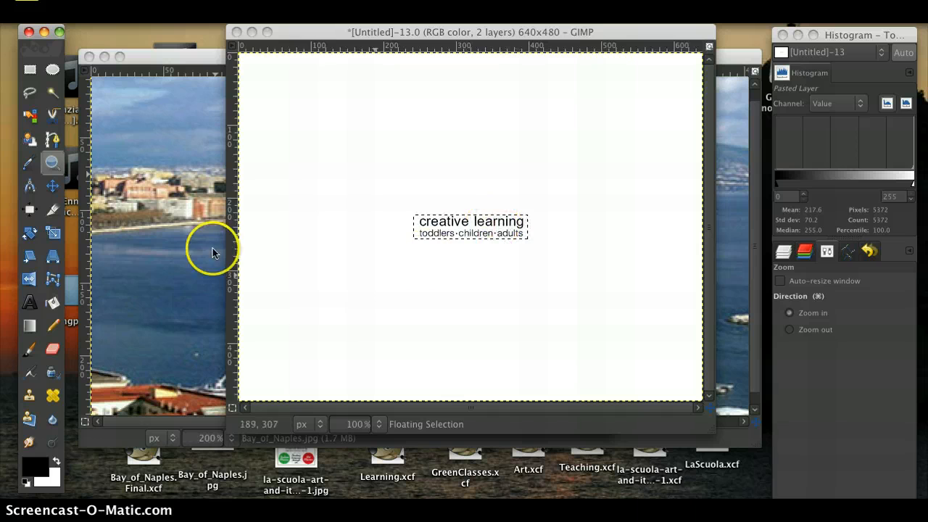
{"action": "left_click", "coordinate": [55, 242]}
{"action": "left_click", "coordinate": [458, 225]}
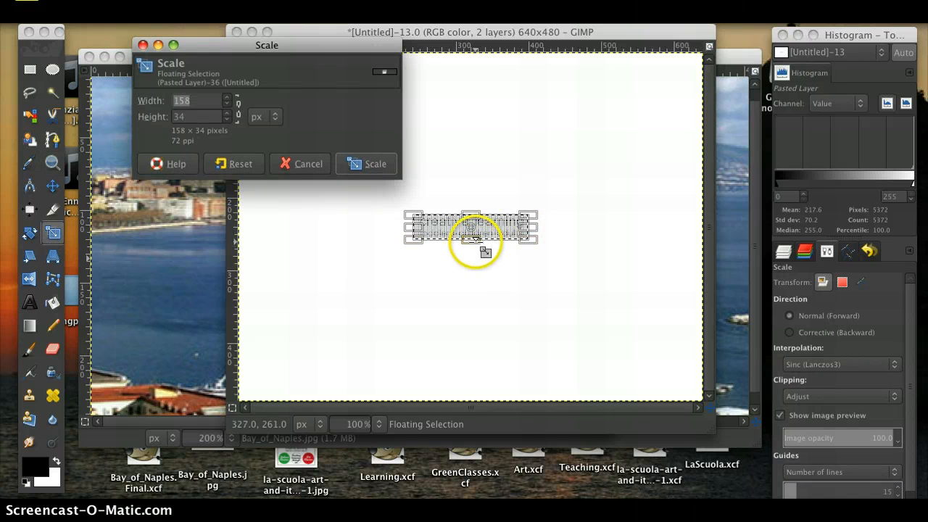
{"action": "left_click_drag", "start_coordinate": [472, 239], "coordinate": [479, 317]}
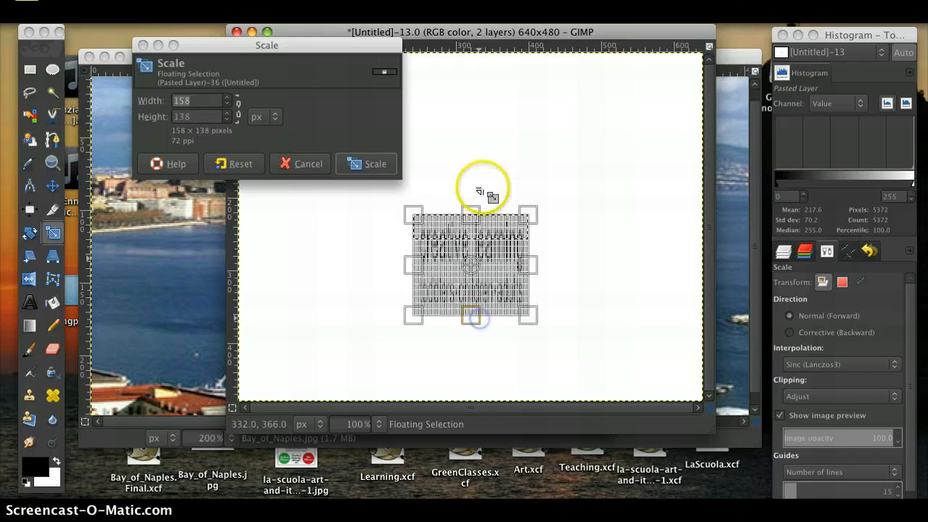
{"action": "left_click_drag", "start_coordinate": [472, 211], "coordinate": [476, 170]}
{"action": "left_click_drag", "start_coordinate": [404, 249], "coordinate": [250, 247]}
{"action": "left_click_drag", "start_coordinate": [542, 245], "coordinate": [530, 247]}
{"action": "left_click_drag", "start_coordinate": [605, 245], "coordinate": [682, 253]}
{"action": "left_click", "coordinate": [375, 164]}
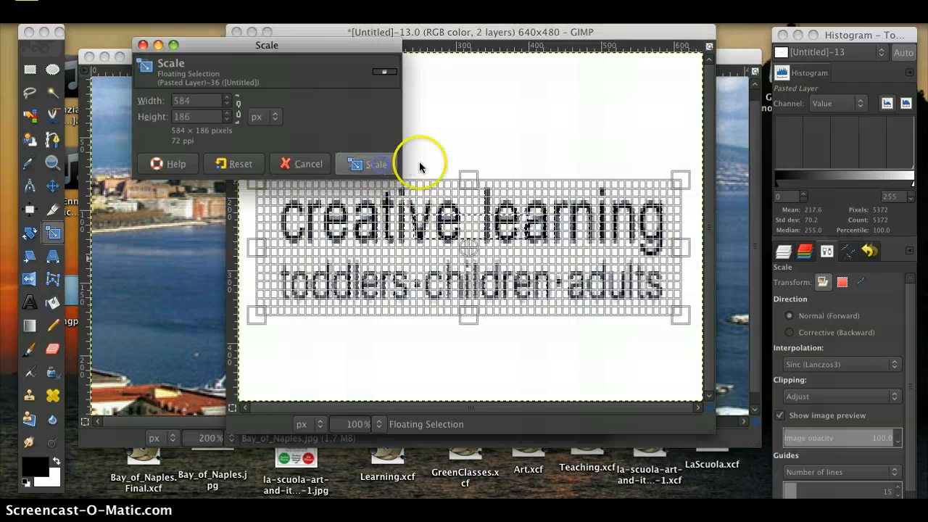
Step: Close the untitled tagline image and the la Scuola logo without saving, and close the Bay of Naples photo as well
{"action": "left_click", "coordinate": [236, 32]}
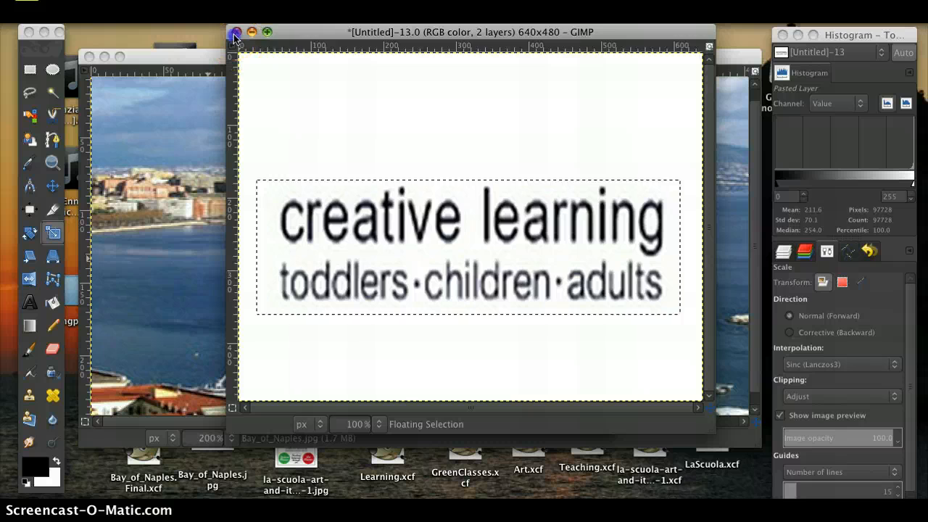
{"action": "left_click", "coordinate": [368, 315]}
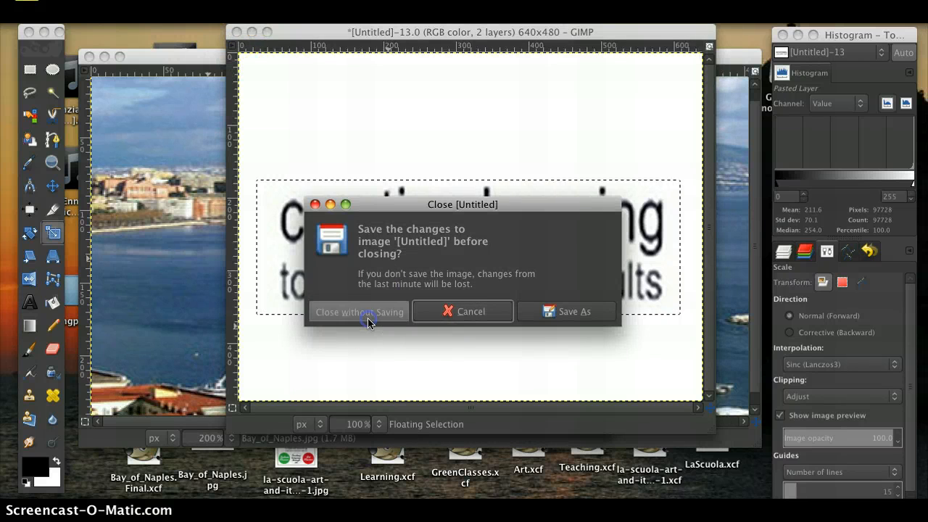
{"action": "left_click", "coordinate": [257, 49]}
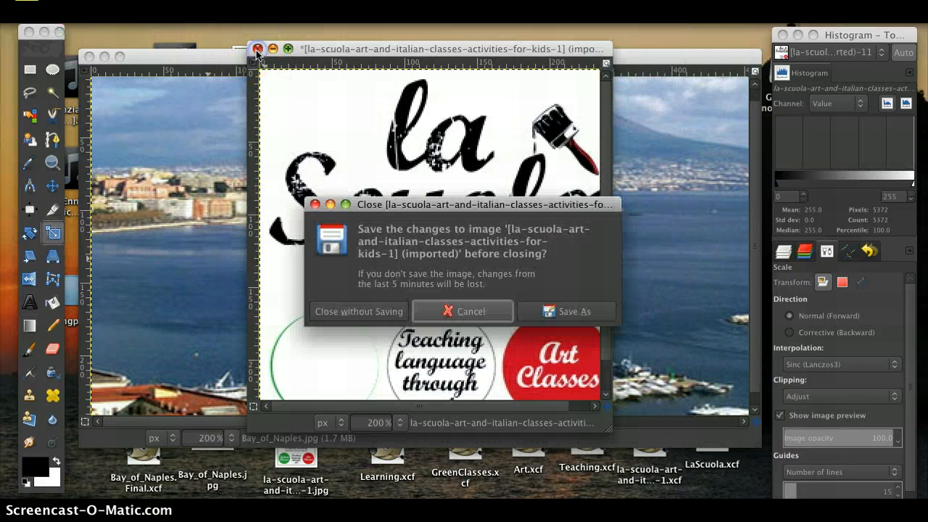
{"action": "left_click", "coordinate": [353, 311]}
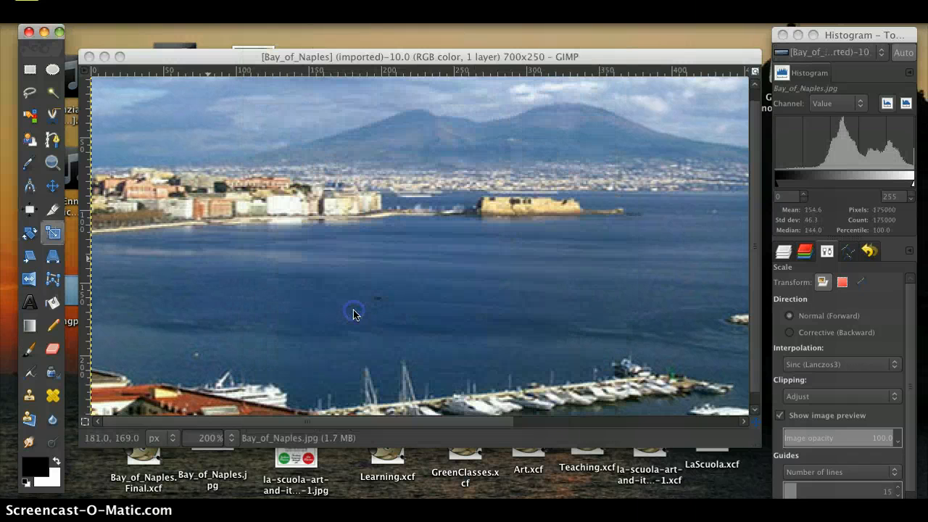
{"action": "left_click", "coordinate": [89, 57]}
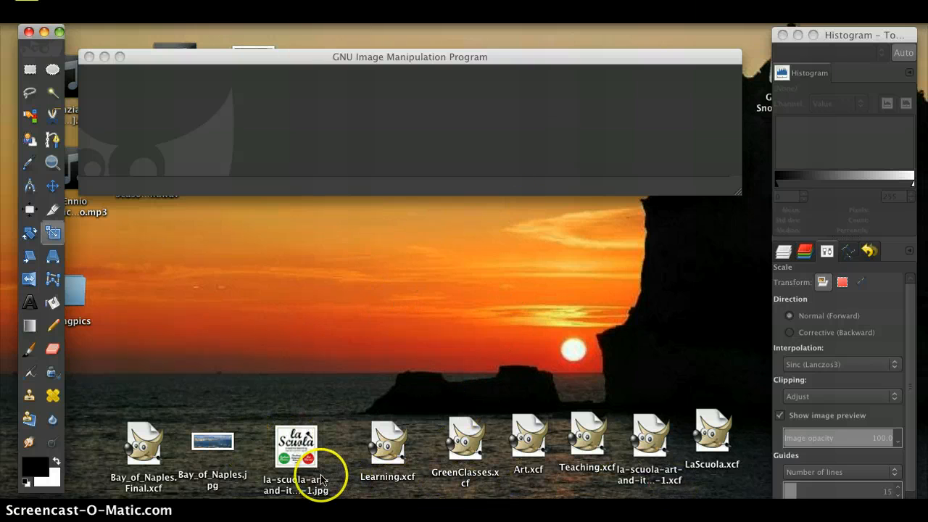
Step: Open Bay_of_Naples.Final.xcf, enlarge its window and view the finished banner at 200% zoom
{"action": "double_click", "coordinate": [147, 445]}
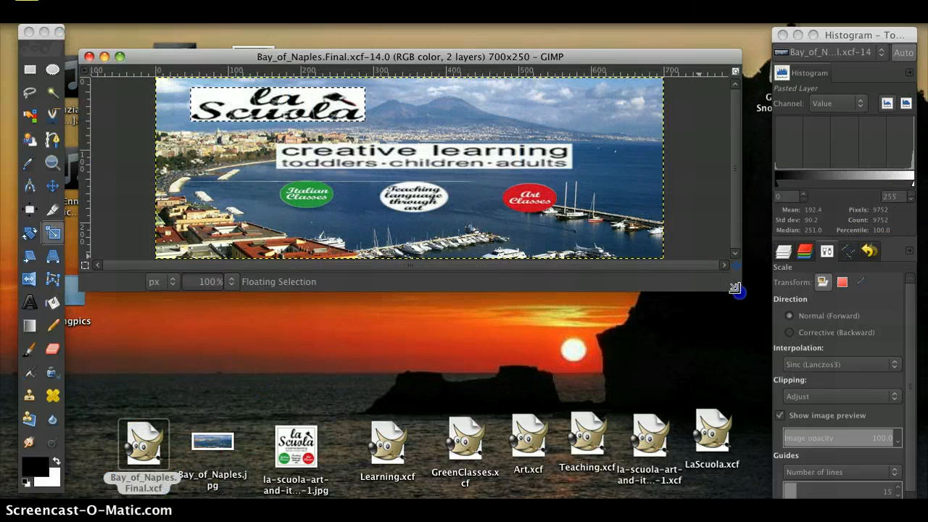
{"action": "left_click_drag", "start_coordinate": [740, 293], "coordinate": [755, 425]}
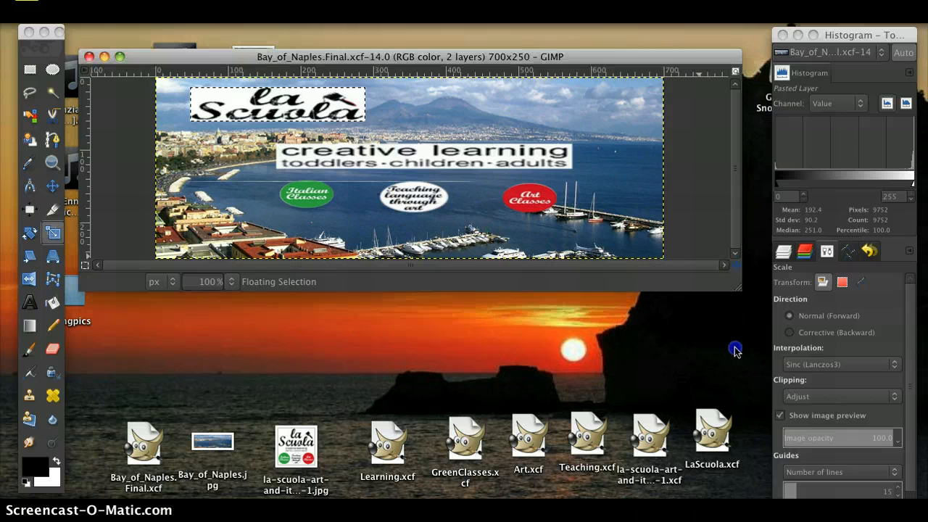
{"action": "left_click", "coordinate": [105, 56]}
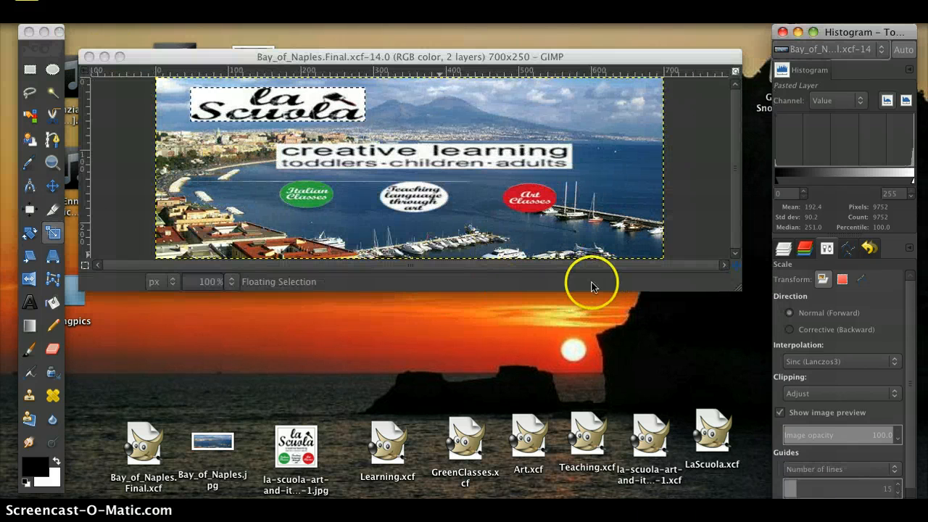
{"action": "left_click", "coordinate": [231, 282]}
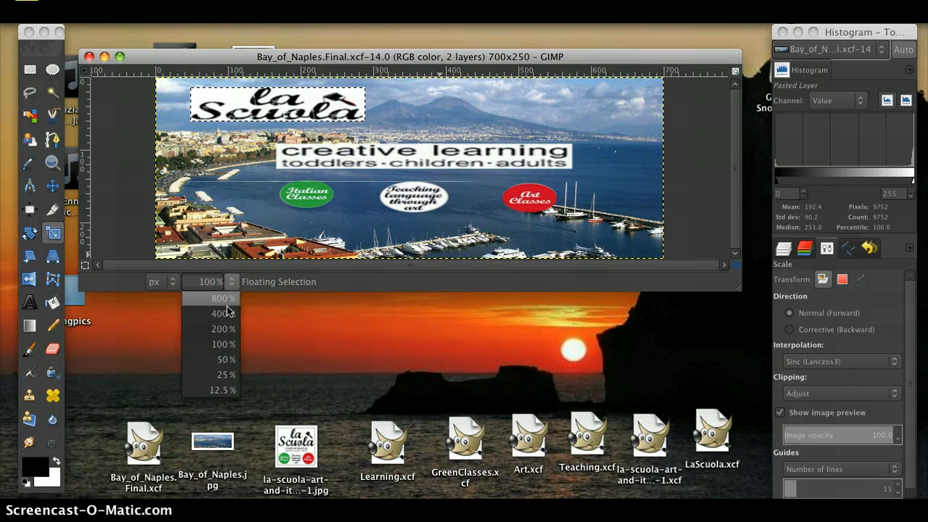
{"action": "left_click", "coordinate": [226, 313]}
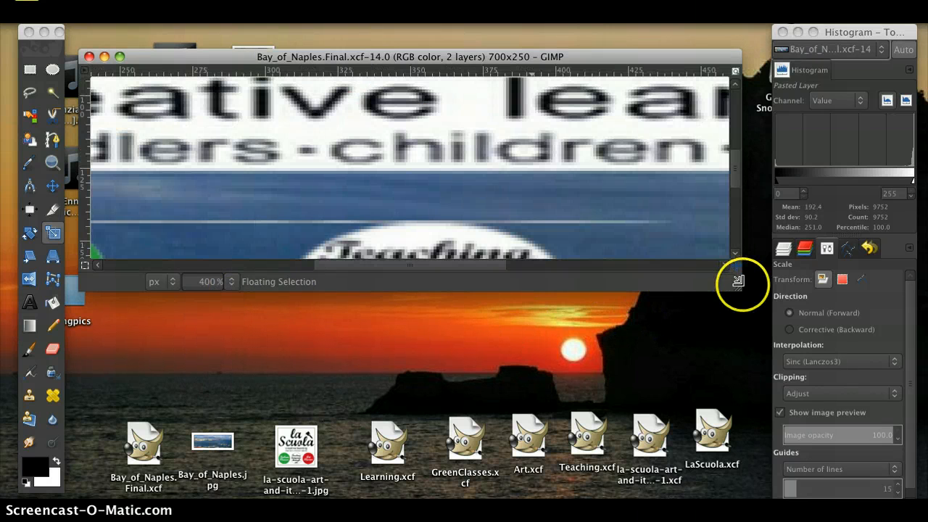
{"action": "left_click", "coordinate": [750, 369]}
{"action": "left_click_drag", "start_coordinate": [733, 285], "coordinate": [785, 440]}
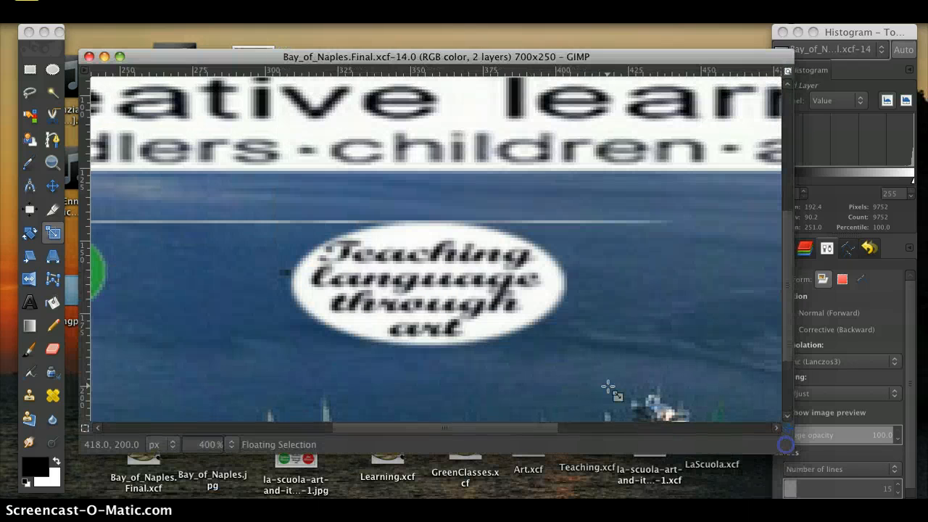
{"action": "left_click", "coordinate": [233, 444]}
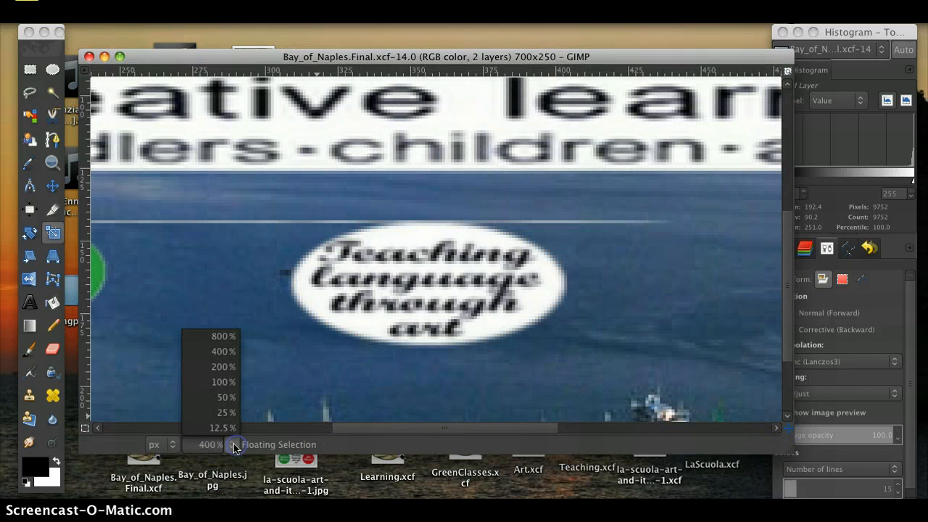
{"action": "left_click", "coordinate": [222, 367]}
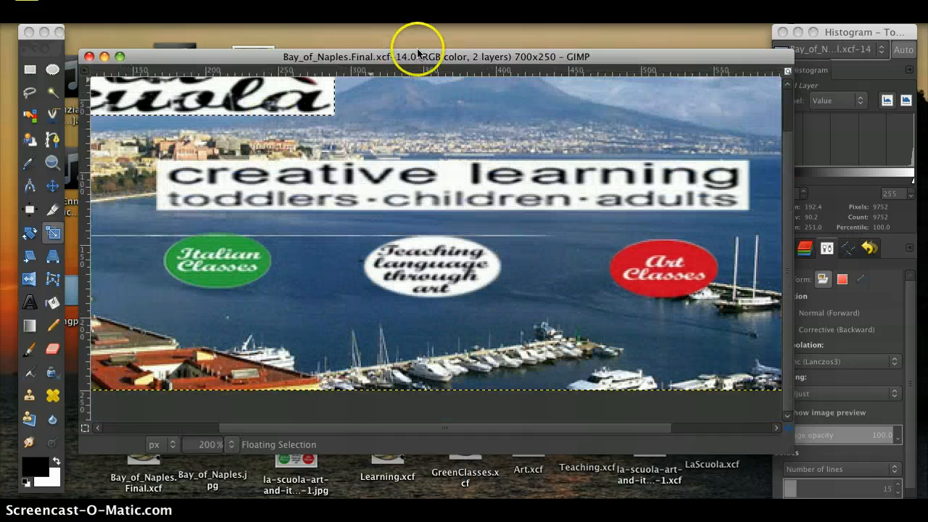
Step: Reposition and widen the banner's window to examine the la Scuola title, the tagline and the three class ovals
{"action": "left_click_drag", "start_coordinate": [419, 51], "coordinate": [423, 42]}
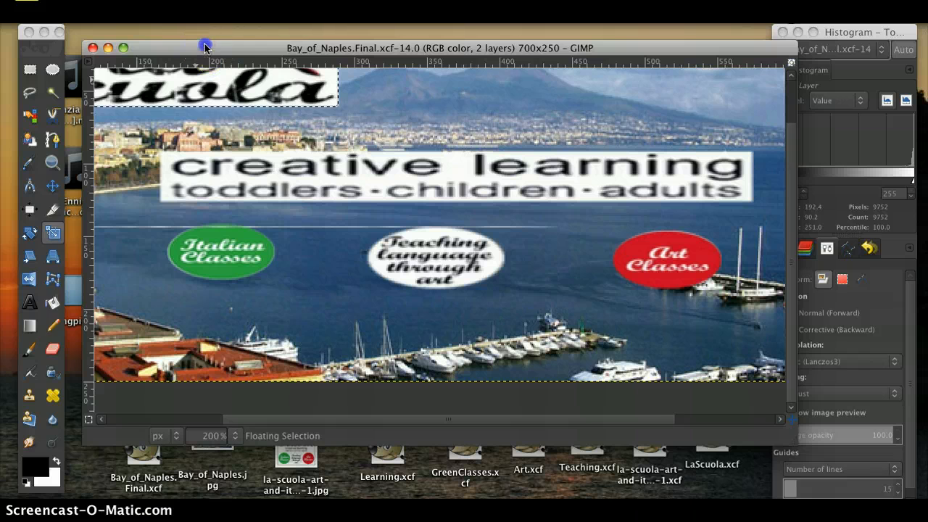
{"action": "left_click_drag", "start_coordinate": [208, 48], "coordinate": [171, 45]}
{"action": "left_click_drag", "start_coordinate": [750, 438], "coordinate": [903, 477]}
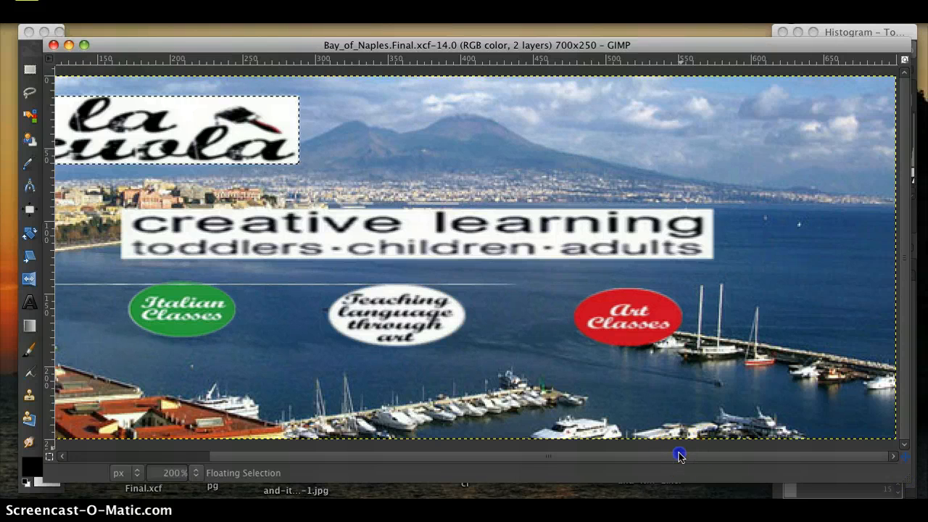
{"action": "left_click_drag", "start_coordinate": [680, 454], "coordinate": [548, 444]}
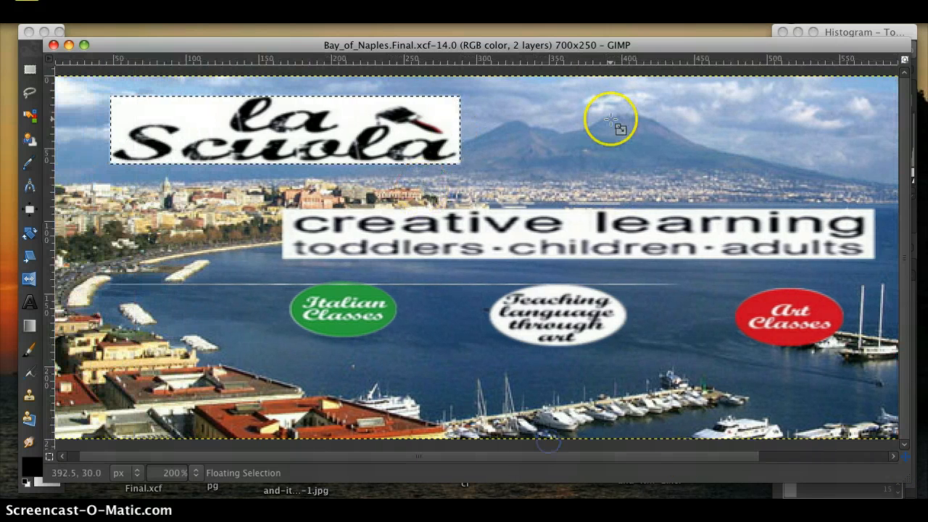
{"action": "left_click_drag", "start_coordinate": [297, 34], "coordinate": [260, 22]}
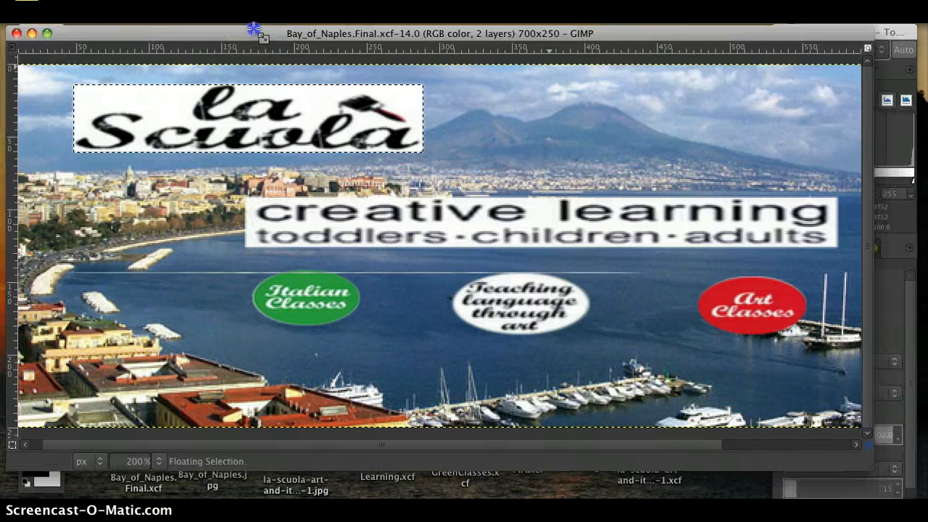
{"action": "mouse_move", "coordinate": [675, 448]}
{"action": "left_mouse_down"}
{"action": "mouse_move", "coordinate": [733, 448]}
{"action": "mouse_move", "coordinate": [678, 448]}
{"action": "left_mouse_up"}
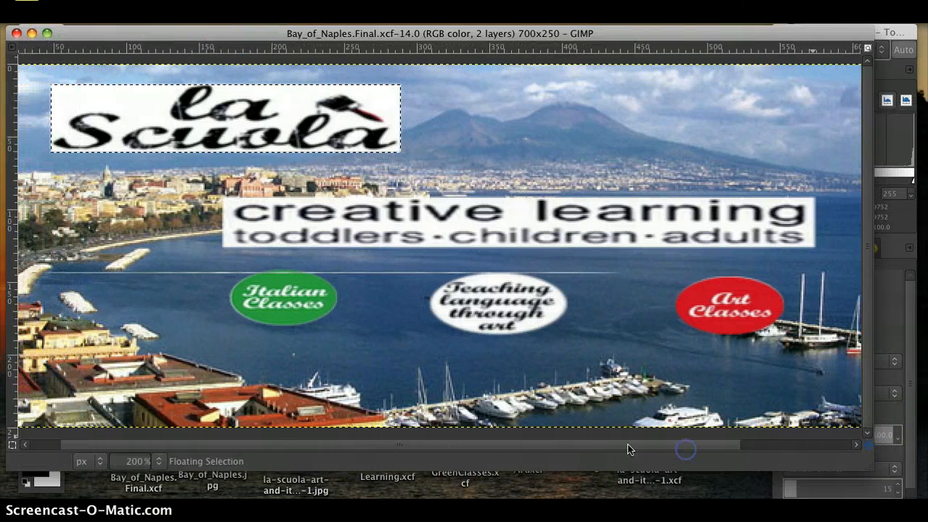
Step: View the whole banner at 100% zoom and close Bay_of_Naples.Final.xcf
{"action": "left_click", "coordinate": [158, 461]}
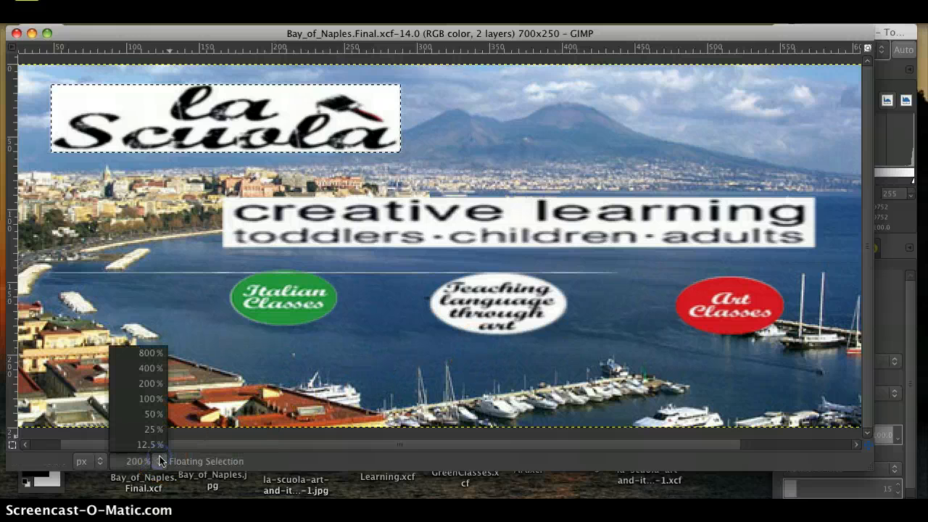
{"action": "left_click", "coordinate": [159, 399]}
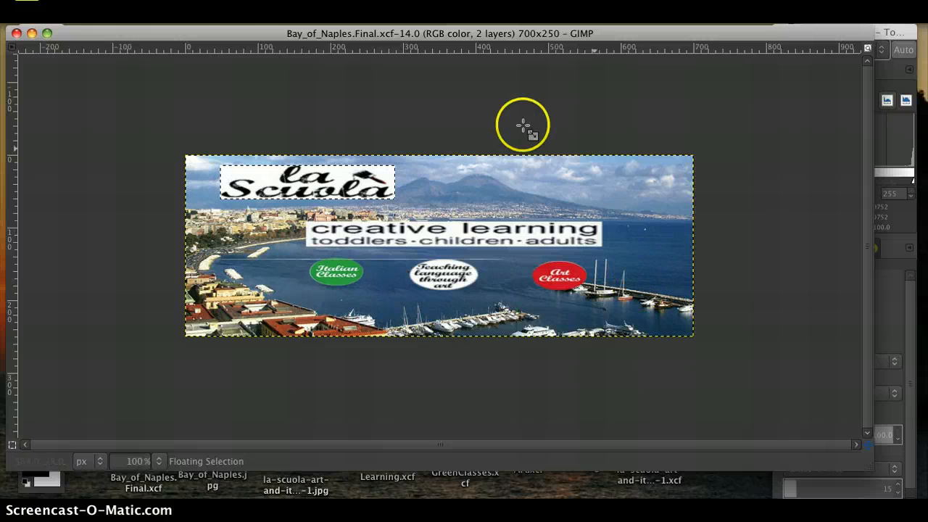
{"action": "left_click", "coordinate": [16, 34]}
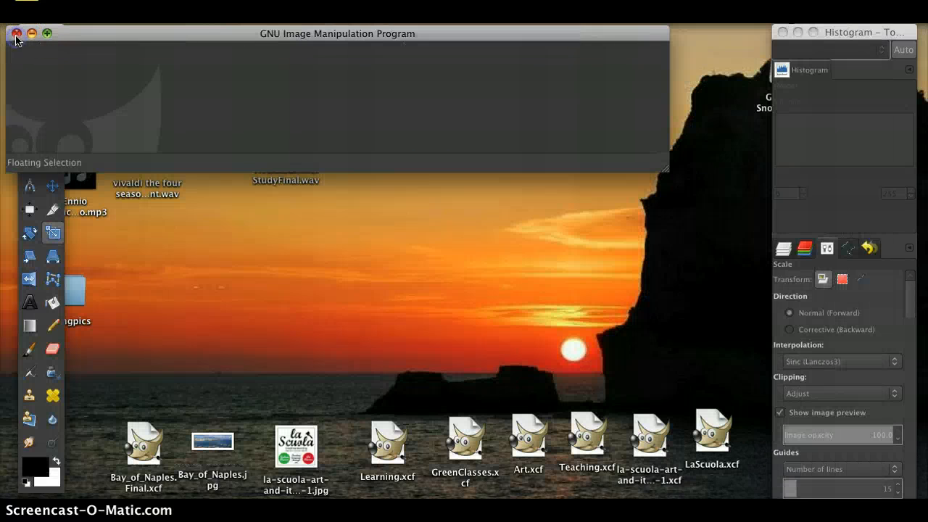
Step: Show the Layers dialog and place the empty image window between the toolbox and the dialog dock
{"action": "left_click_drag", "start_coordinate": [206, 30], "coordinate": [329, 30]}
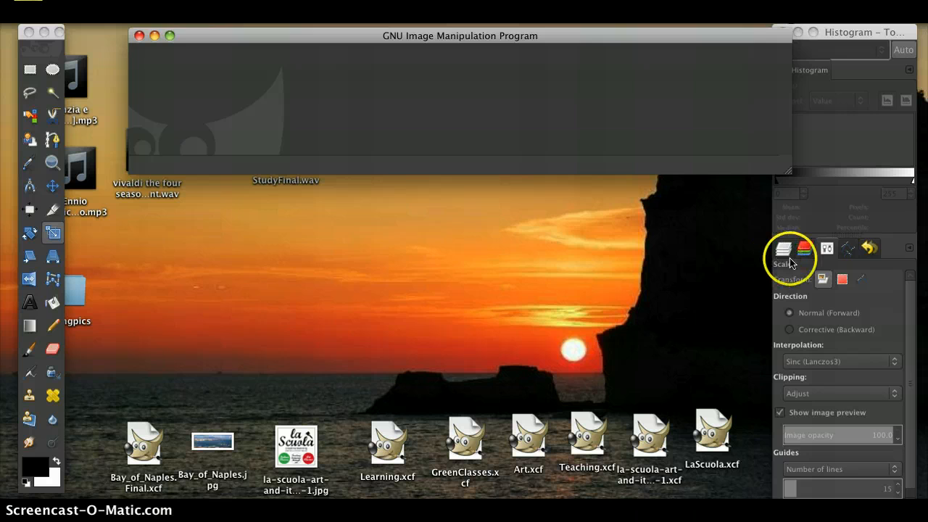
{"action": "left_click", "coordinate": [786, 253]}
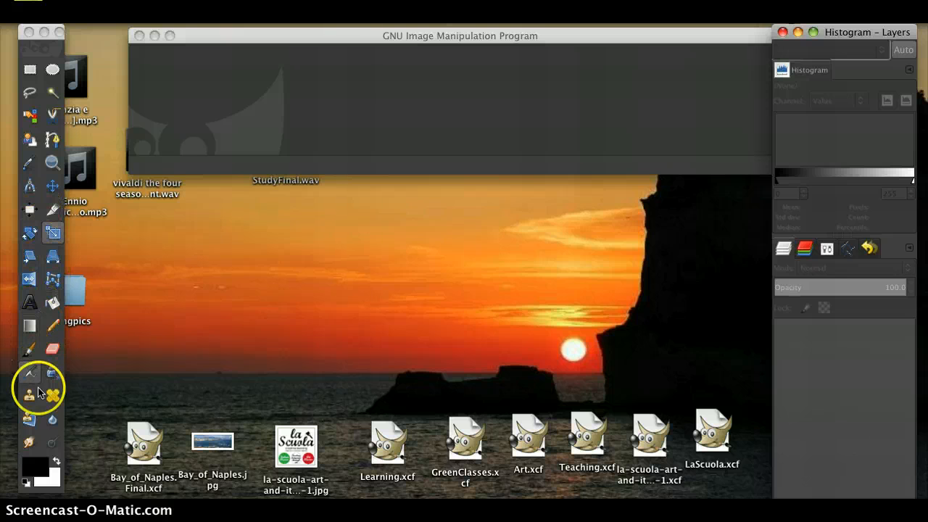
{"action": "left_click_drag", "start_coordinate": [330, 40], "coordinate": [280, 32]}
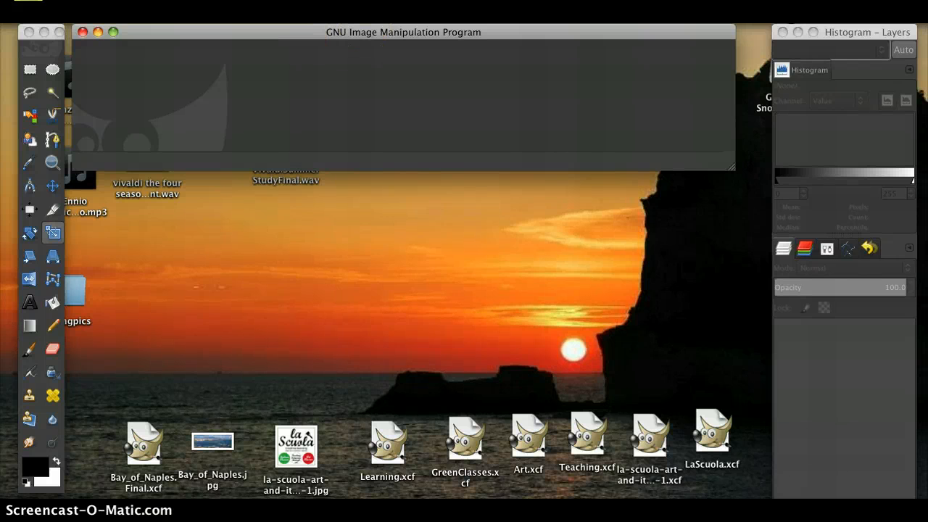
{"action": "left_click_drag", "start_coordinate": [384, 33], "coordinate": [403, 39]}
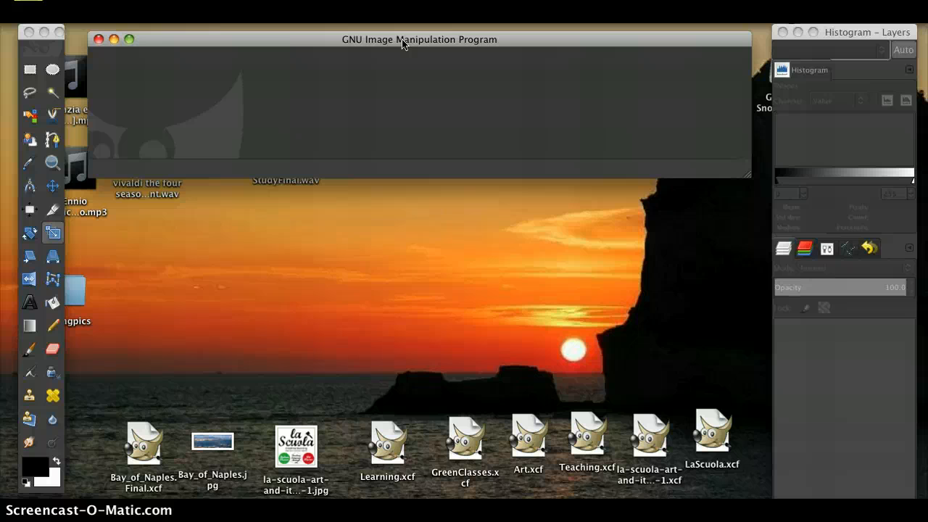
{"action": "left_click", "coordinate": [61, 251]}
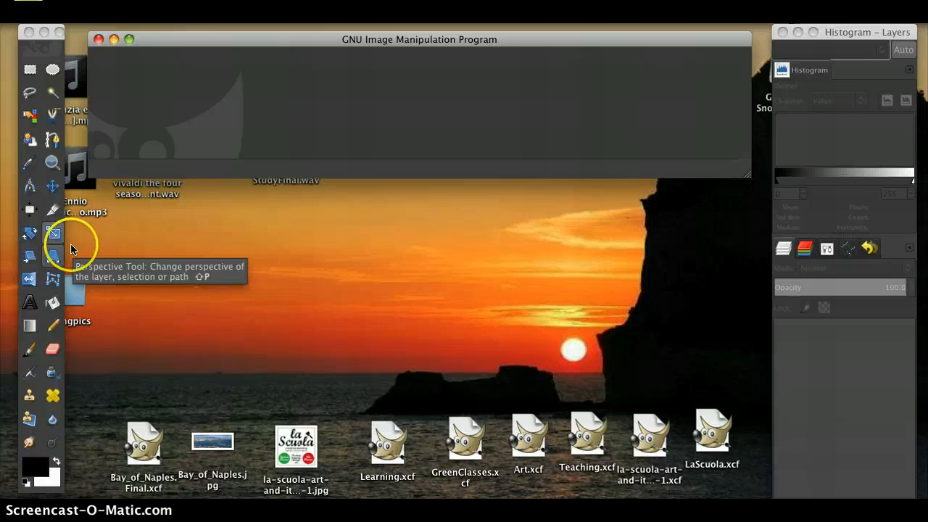
{"action": "left_click", "coordinate": [838, 30]}
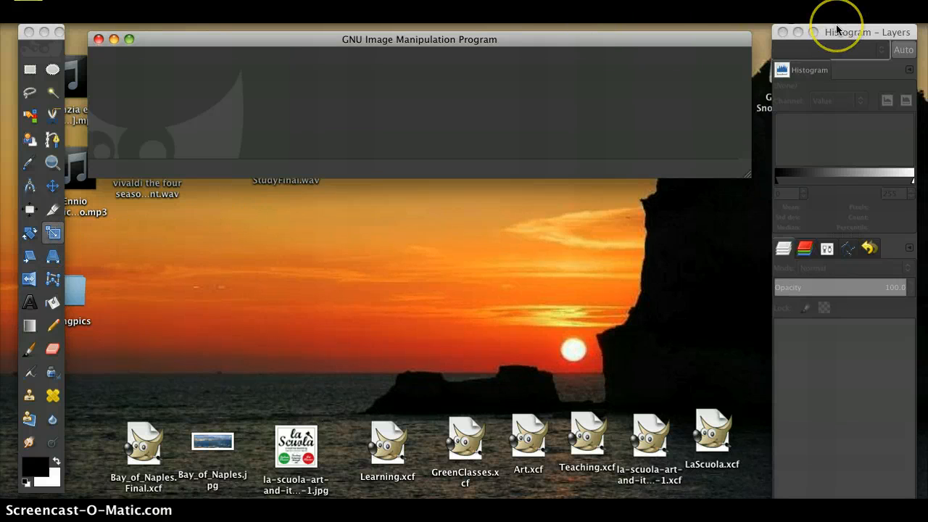